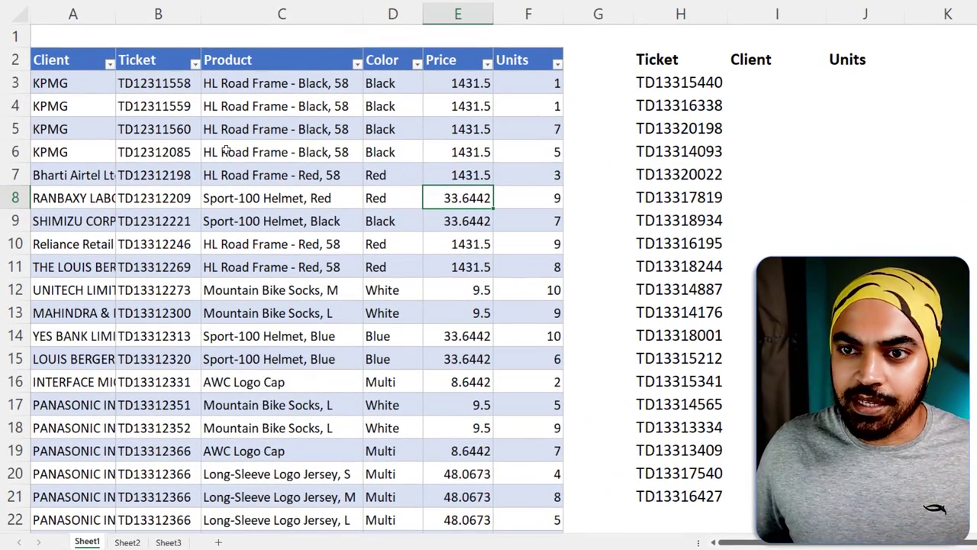
# Review the first ticket to look up and the first ticket numbers in the Data table.
pyautogui.moveTo(76, 88); pyautogui.dragTo(115, 55)
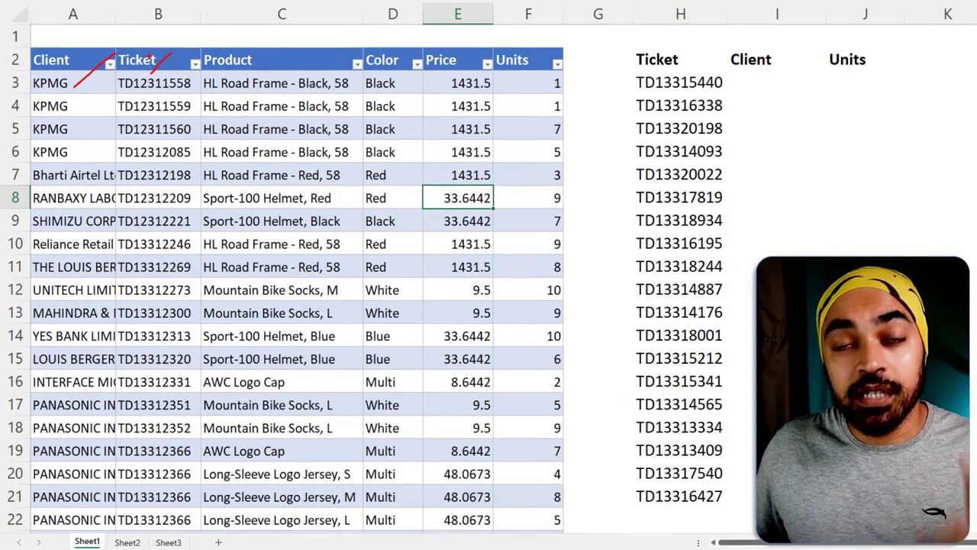
pyautogui.moveTo(112, 71)
pyautogui.mouseDown()
pyautogui.moveTo(186, 163)
pyautogui.moveTo(202, 203)
pyautogui.mouseUp()
pyautogui.press('Escape')
pyautogui.click(677, 89)
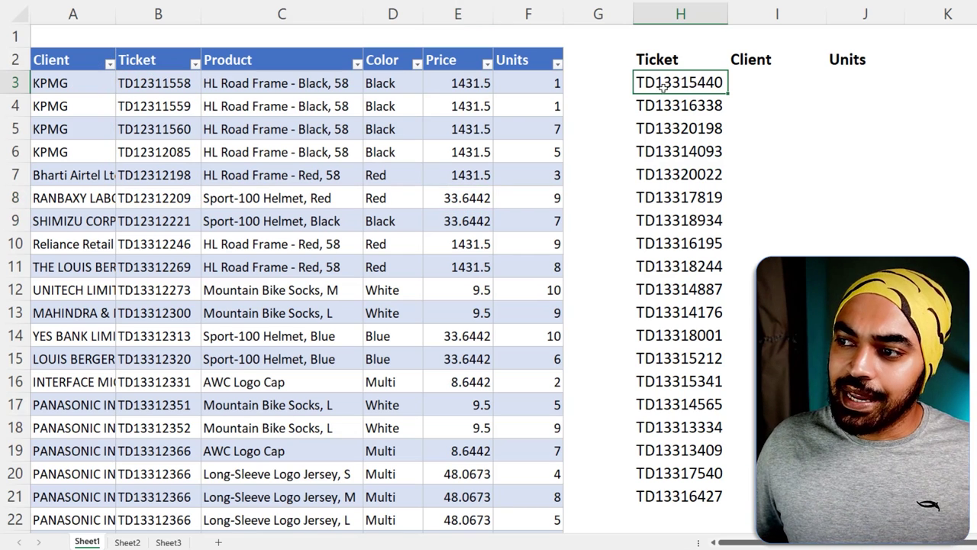
pyautogui.moveTo(629, 74); pyautogui.dragTo(712, 99)
pyautogui.moveTo(786, 75); pyautogui.dragTo(811, 91)
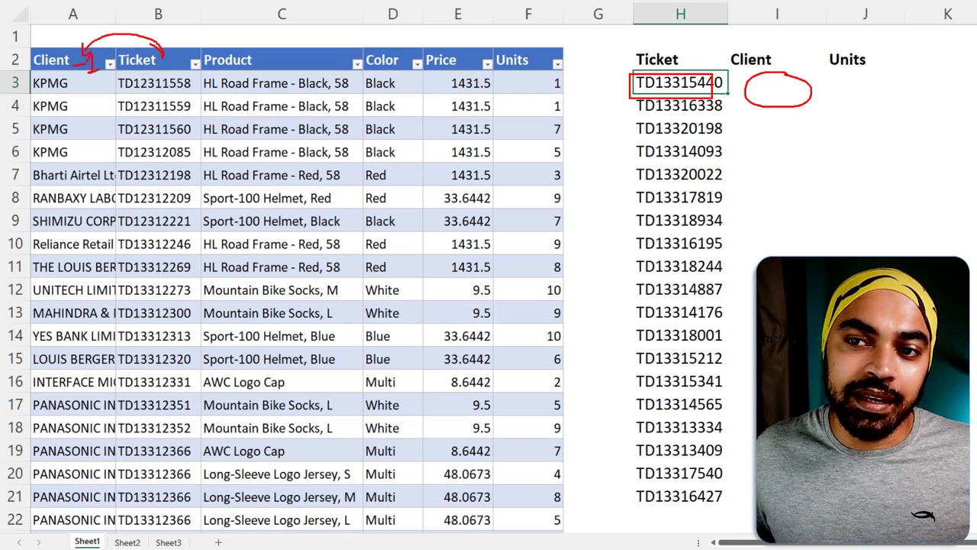
pyautogui.press('Escape')
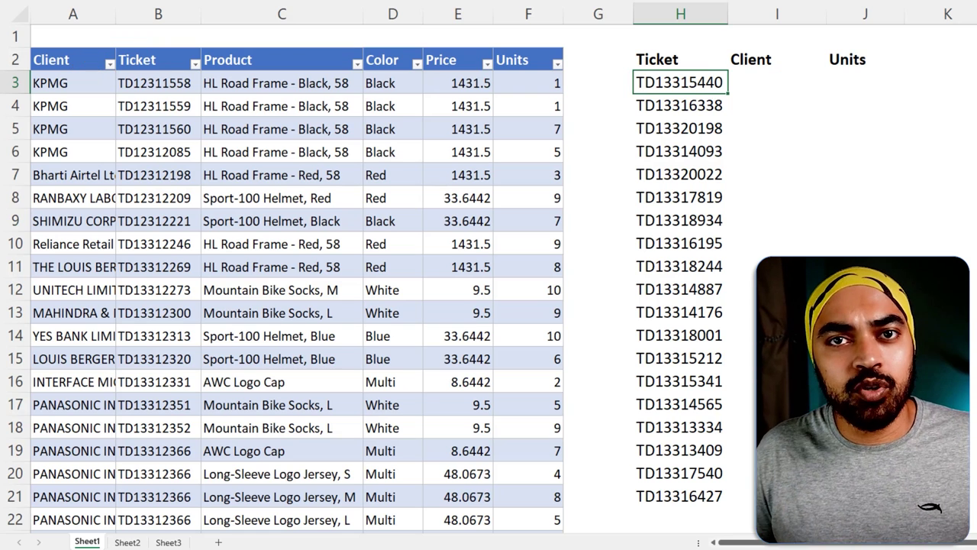
pyautogui.moveTo(145, 83); pyautogui.dragTo(141, 199)
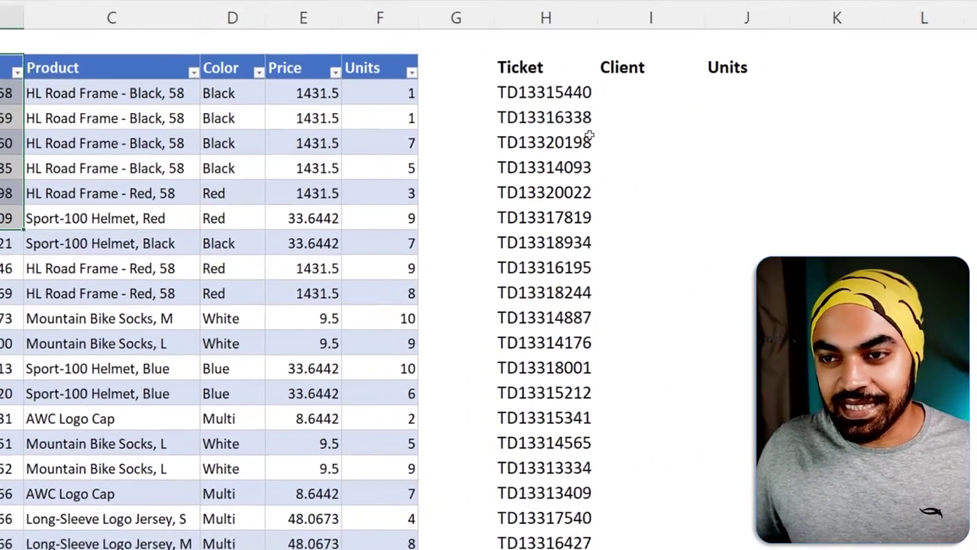
# Enter =CHOOSECOLS(Data,2,1) in I3 so Ticket numbers spill ahead of Client names.
pyautogui.click(766, 85)
pyautogui.write('cho')
pyautogui.press('Escape')
pyautogui.write('=cho')
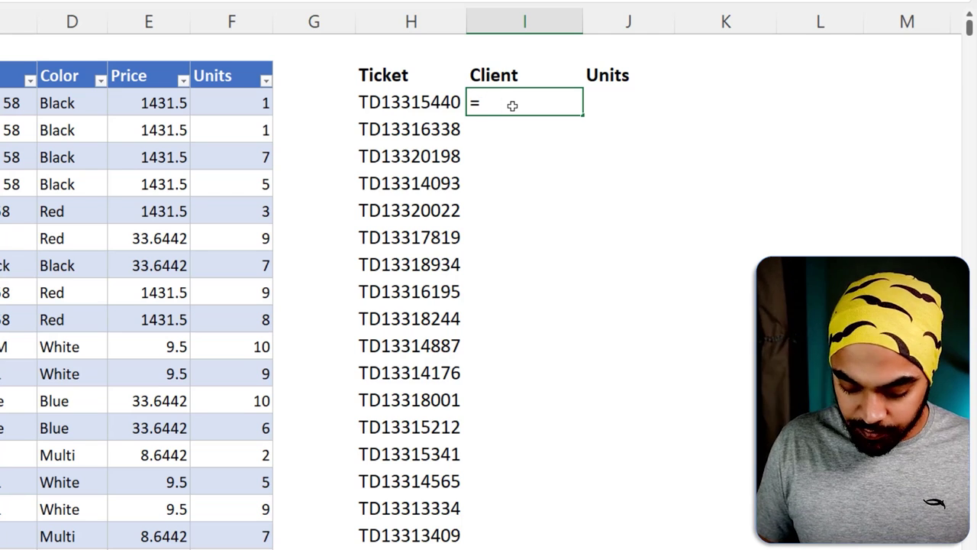
pyautogui.press('Down')
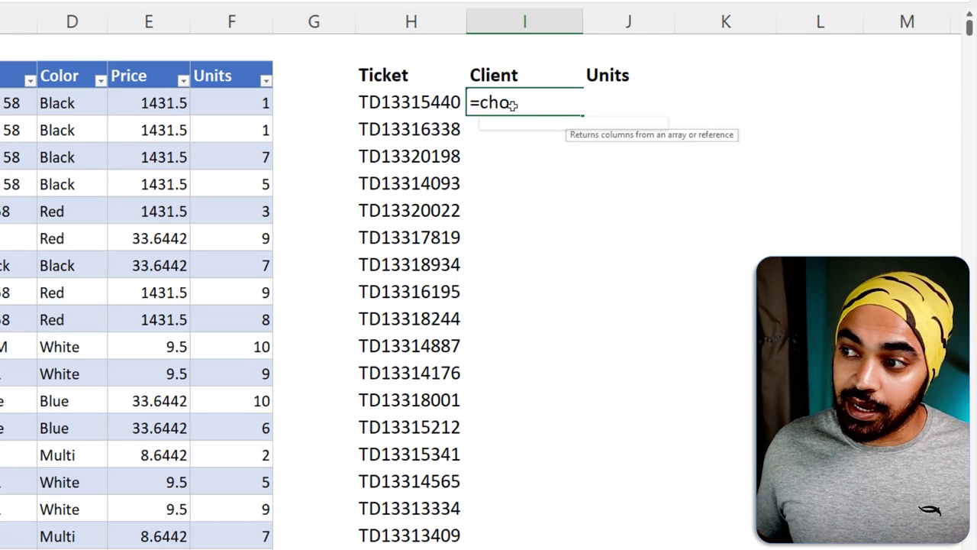
pyautogui.press('Tab')
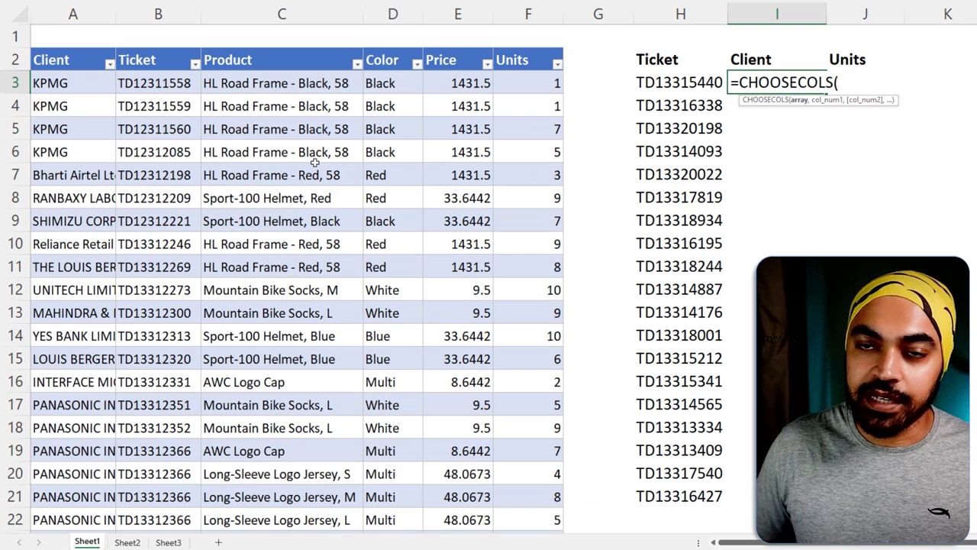
pyautogui.write('d')
pyautogui.press('Tab')
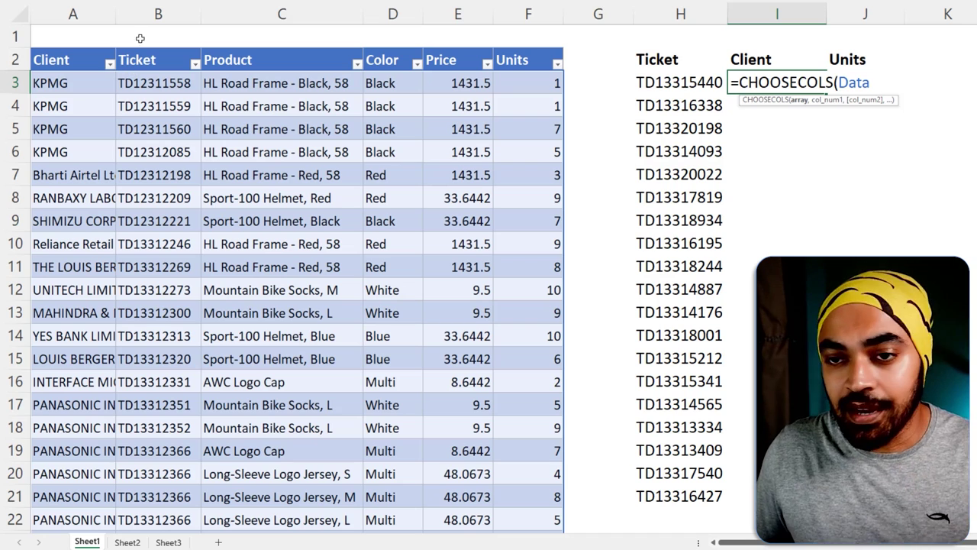
pyautogui.write(',2,1')
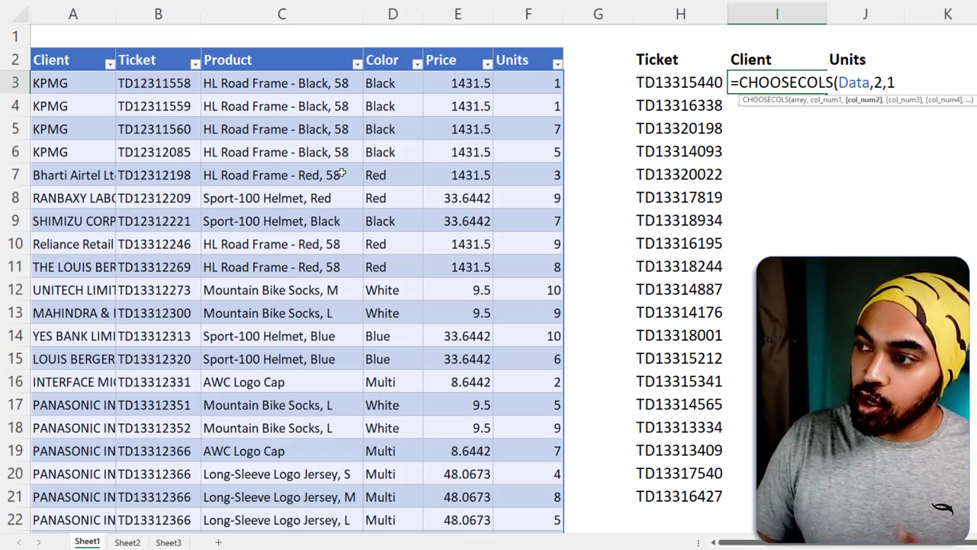
pyautogui.write(')')
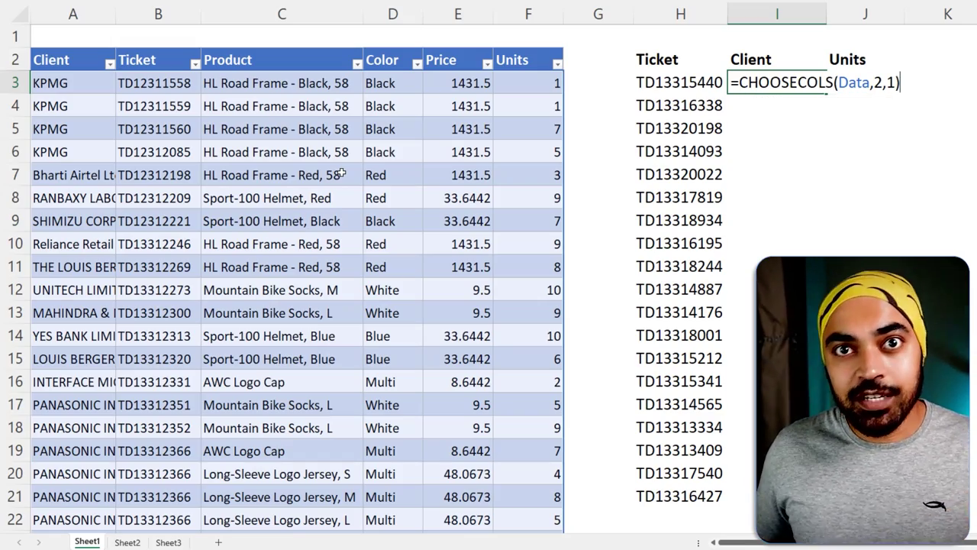
pyautogui.press('Return')
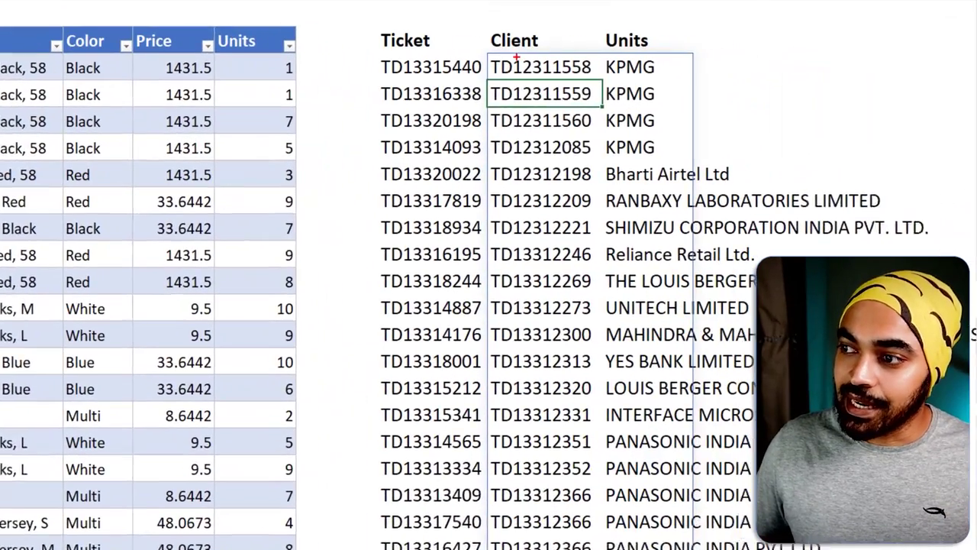
# Select the spilled Ticket and Client results from CHOOSECOLS.
pyautogui.moveTo(476, 53)
pyautogui.mouseDown()
pyautogui.moveTo(572, 148)
pyautogui.moveTo(572, 165)
pyautogui.mouseUp()
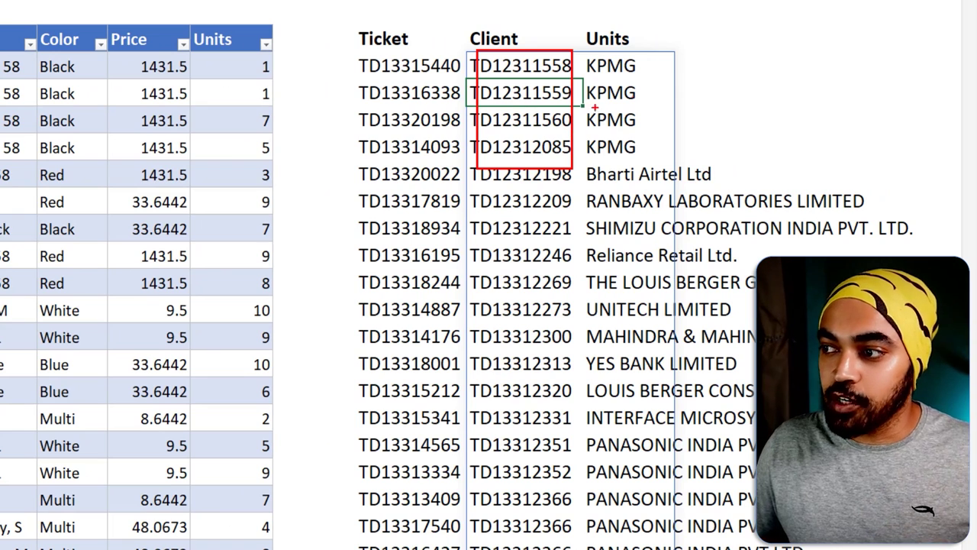
pyautogui.moveTo(586, 57); pyautogui.dragTo(667, 162)
pyautogui.moveTo(658, 109); pyautogui.dragTo(679, 103)
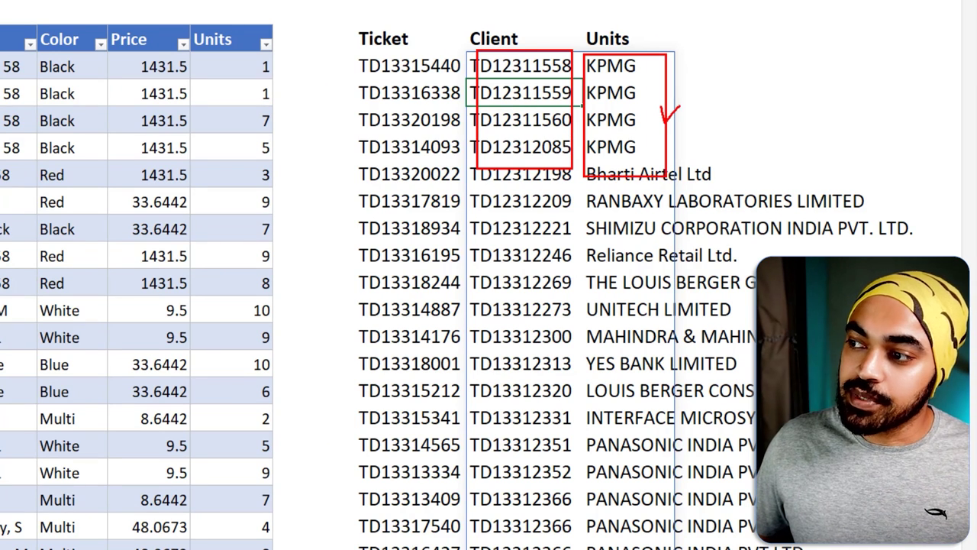
pyautogui.press('Escape')
pyautogui.moveTo(507, 64); pyautogui.dragTo(675, 409)
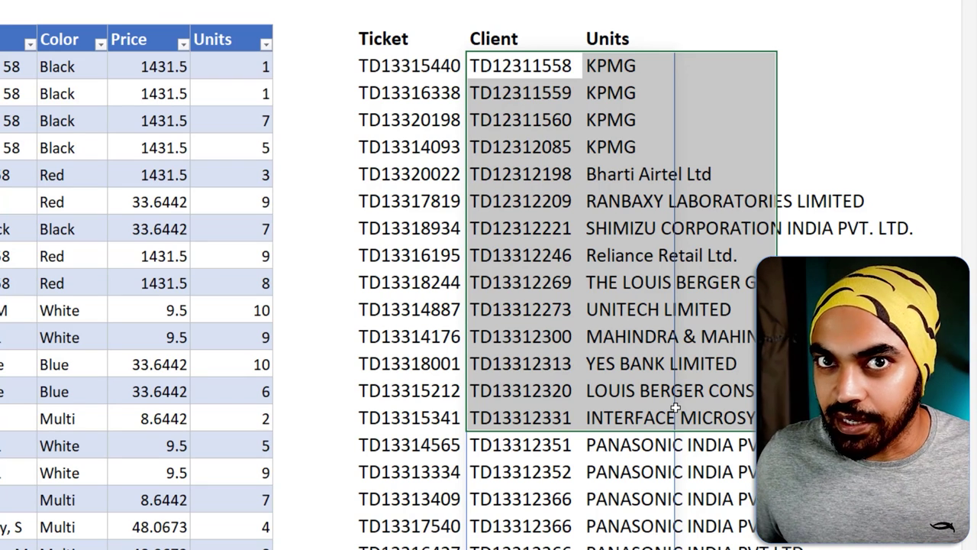
# Turn I3 into =VLOOKUP(H3,CHOOSECOLS(Data,2,1),2,0) and fill it down the Client column.
pyautogui.click(524, 67)
pyautogui.write('=CHOOSECOLS(Data,2,1)')
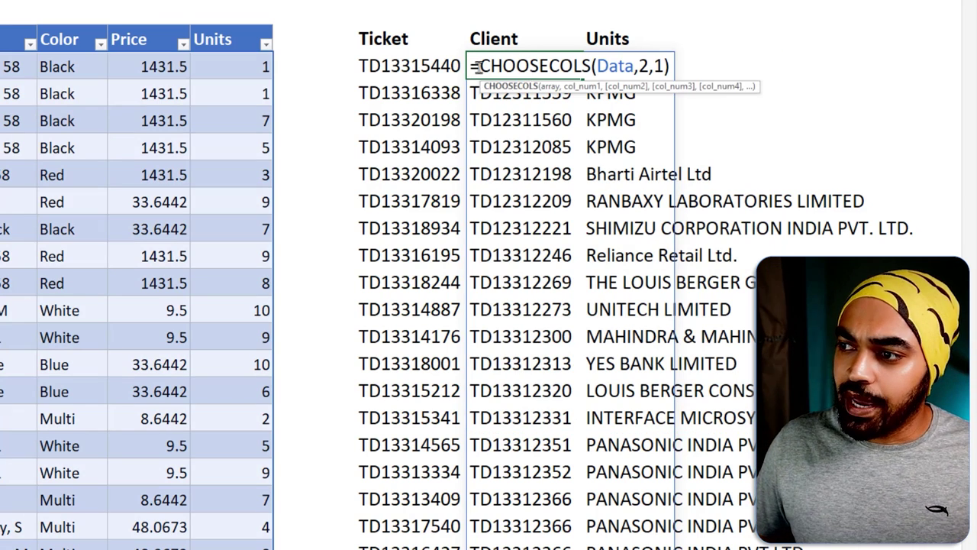
pyautogui.write('VL')
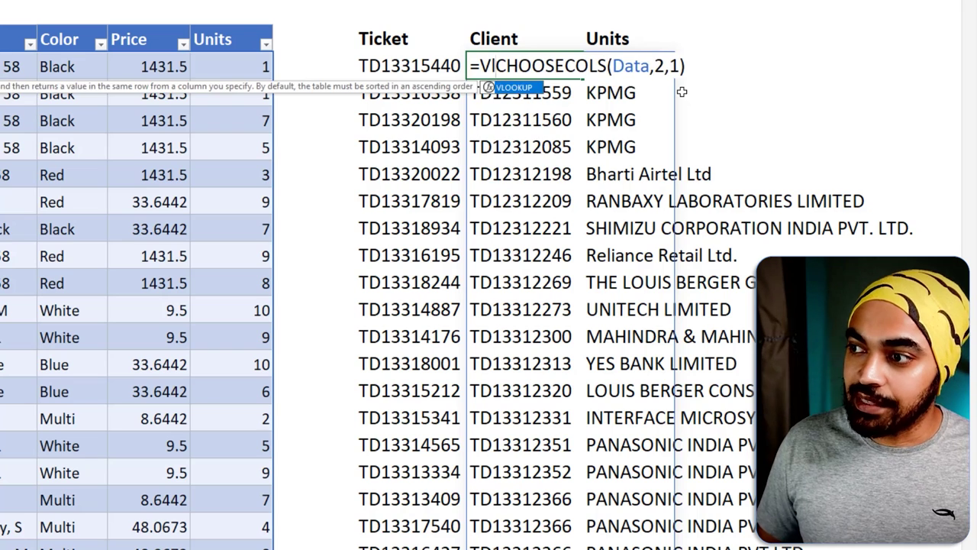
pyautogui.press('Tab')
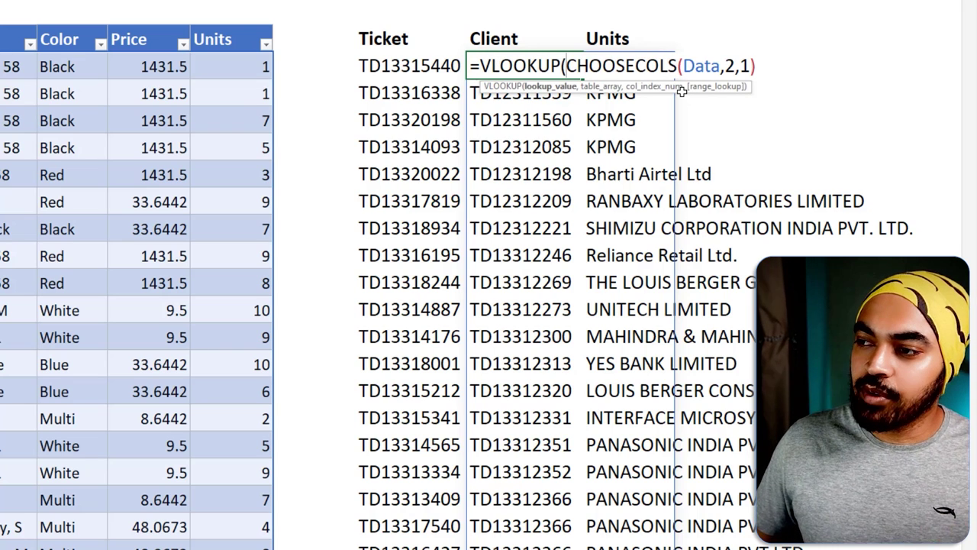
pyautogui.click(376, 65)
pyautogui.write(',')
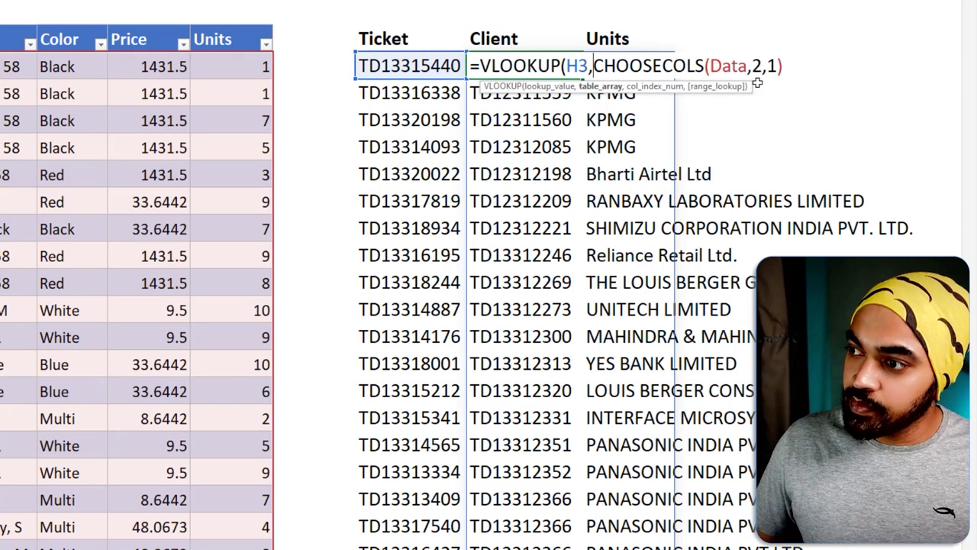
pyautogui.moveTo(594, 66); pyautogui.dragTo(798, 68)
pyautogui.click(798, 68)
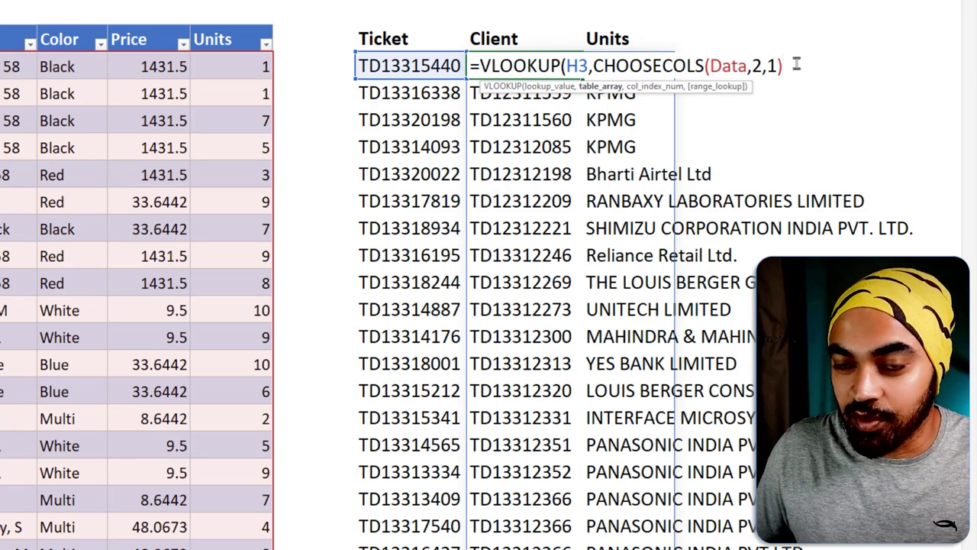
pyautogui.write(',2')
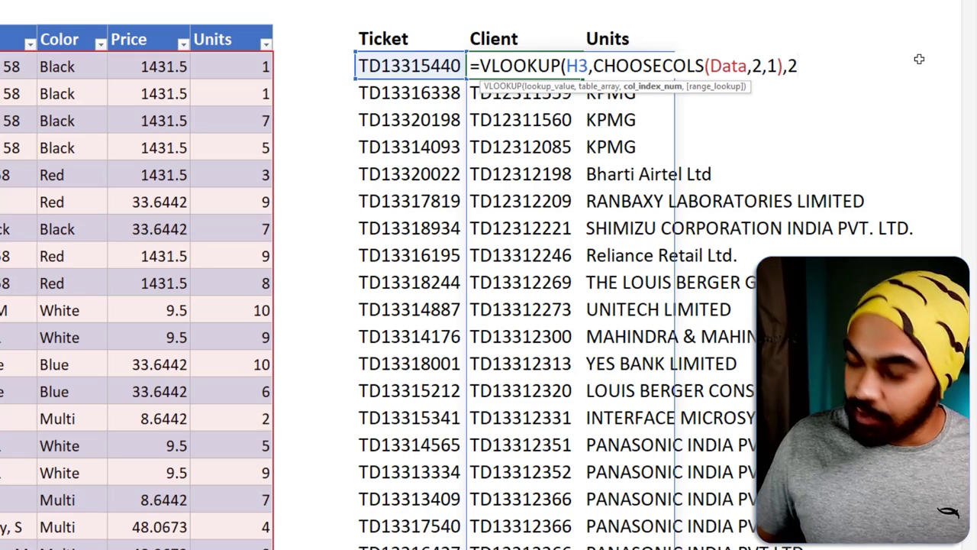
pyautogui.write(',0')
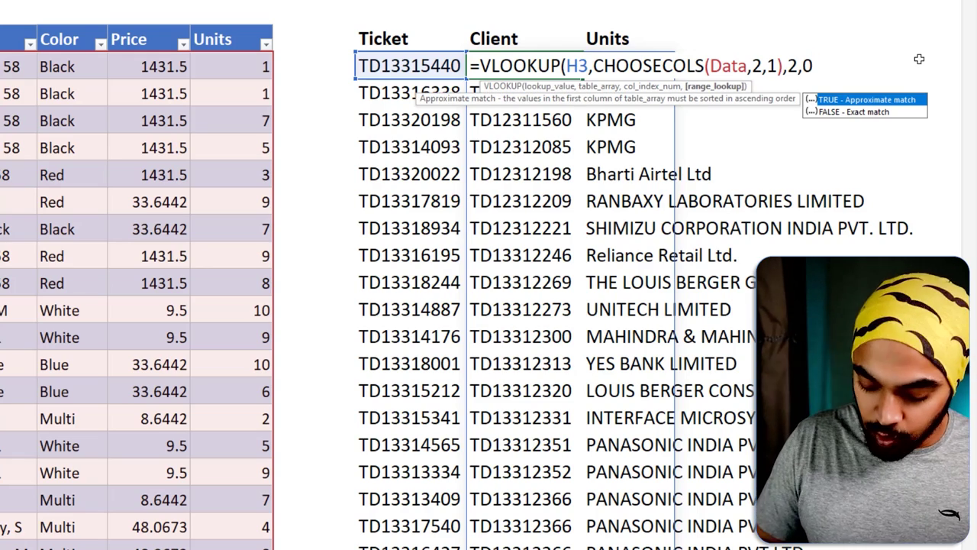
pyautogui.write(')')
pyautogui.press('Return')
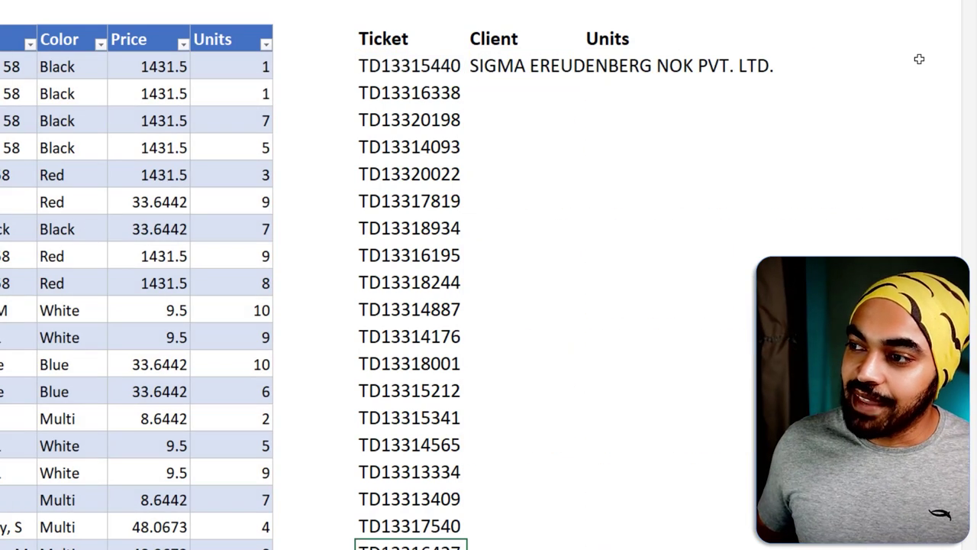
pyautogui.hotkey('ctrl', 'd')
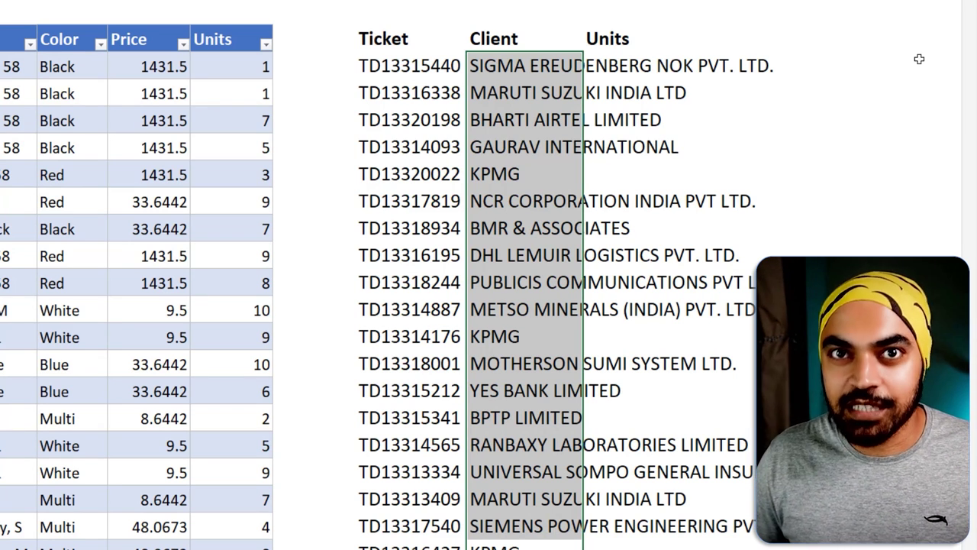
pyautogui.press('F2')
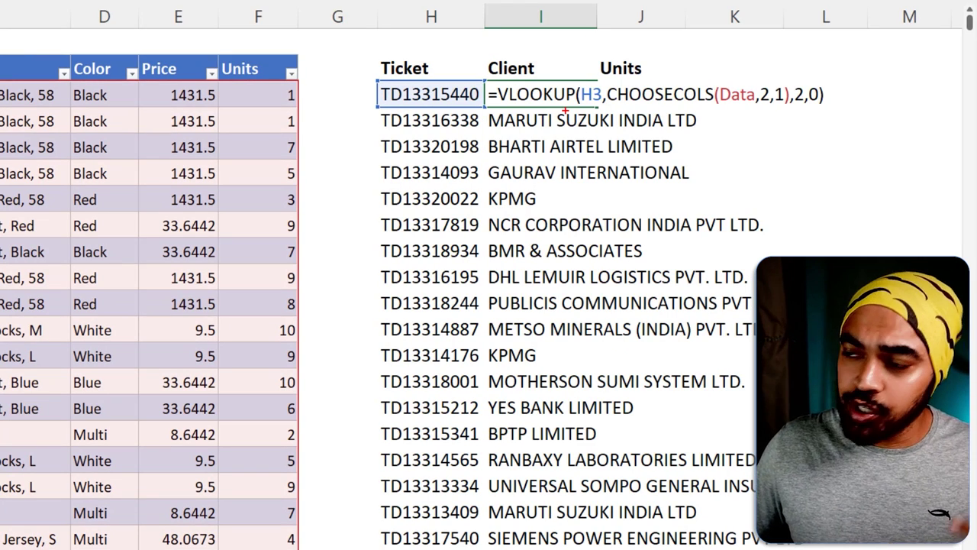
pyautogui.moveTo(537, 88)
pyautogui.mouseDown()
pyautogui.moveTo(563, 53)
pyautogui.moveTo(609, 79)
pyautogui.mouseUp()
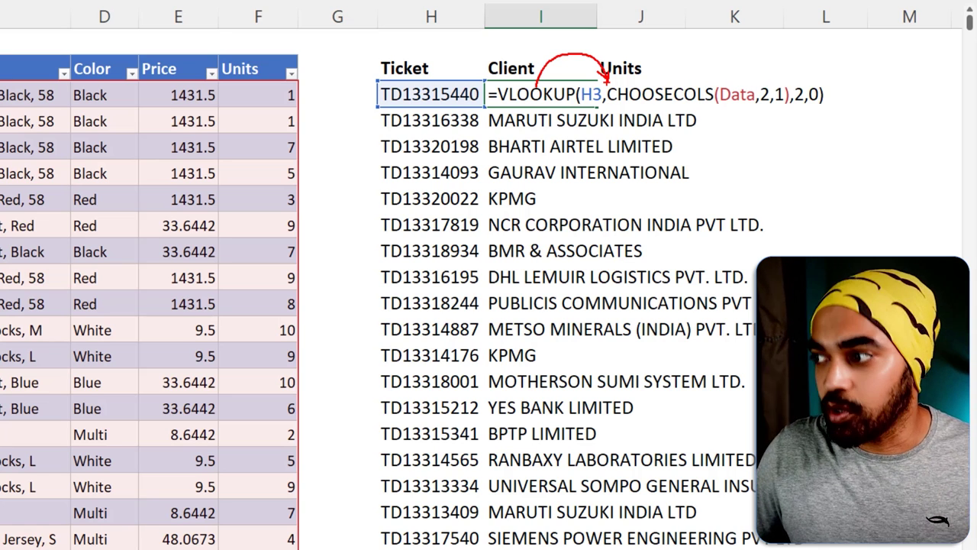
pyautogui.moveTo(773, 113); pyautogui.dragTo(771, 130)
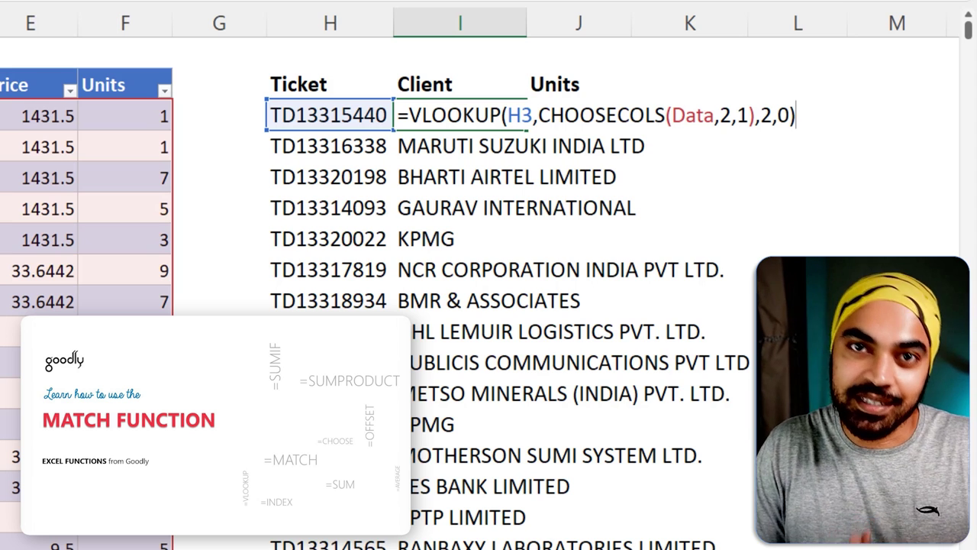
# Replace CHOOSECOLS's column number 2 with MATCH($H$2,Data[#Headers],0).
pyautogui.click(725, 116)
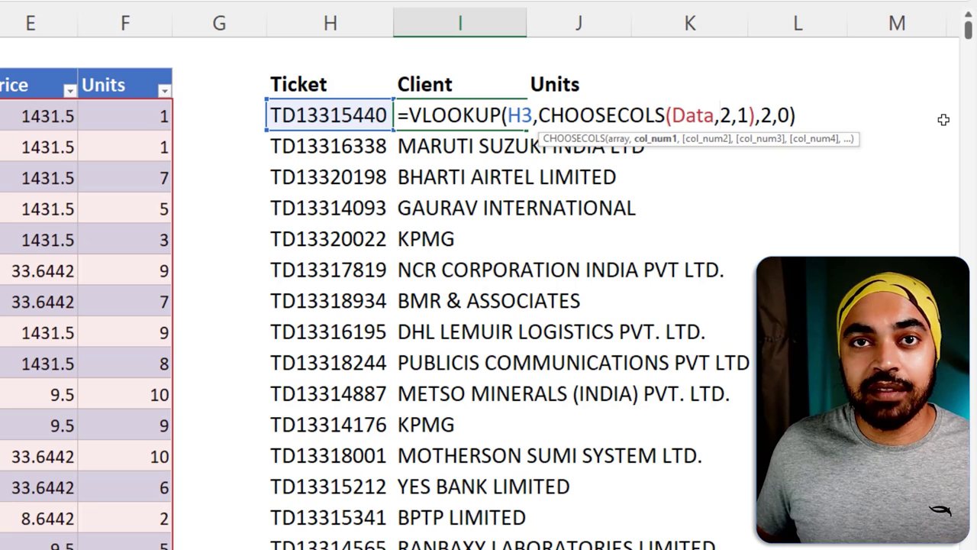
pyautogui.press('BackSpace')
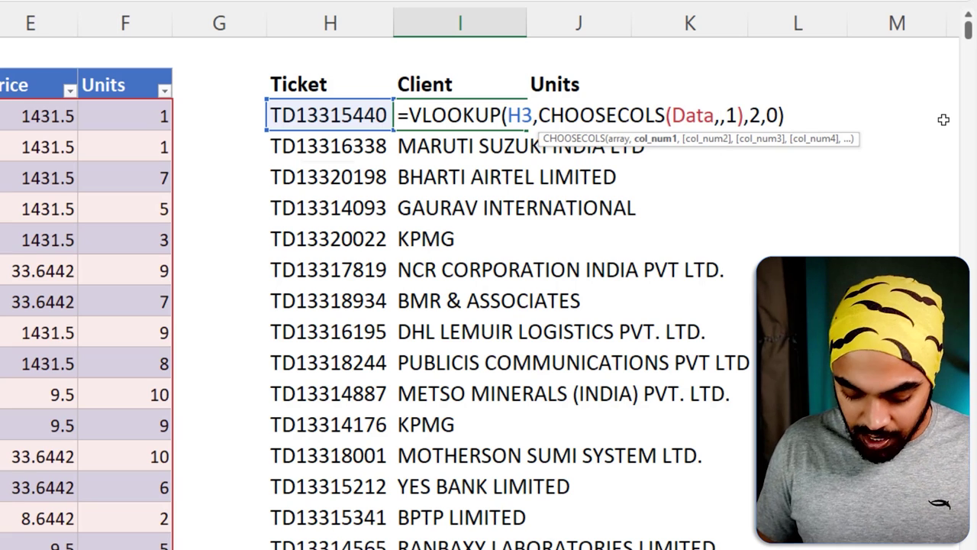
pyautogui.write('match')
pyautogui.press('Tab')
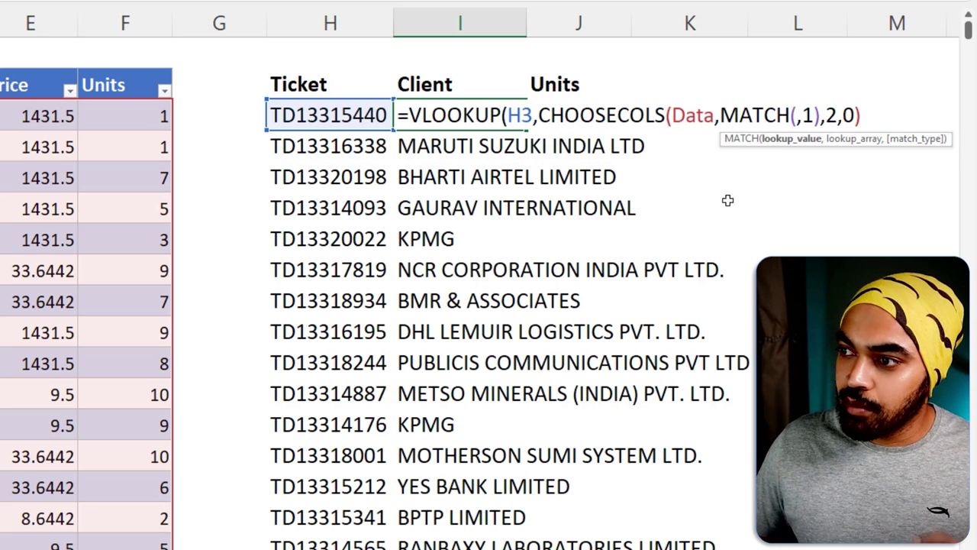
pyautogui.click(332, 83)
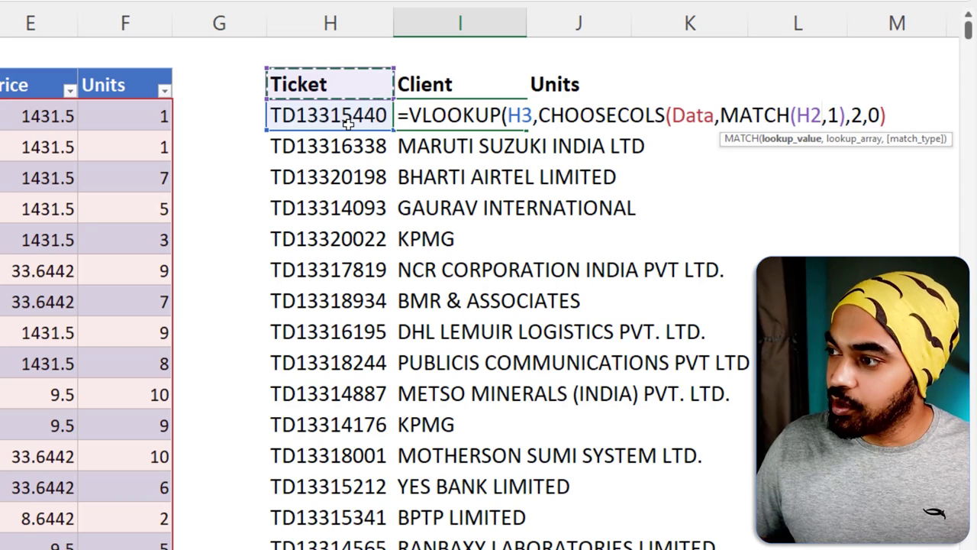
pyautogui.press('F4')
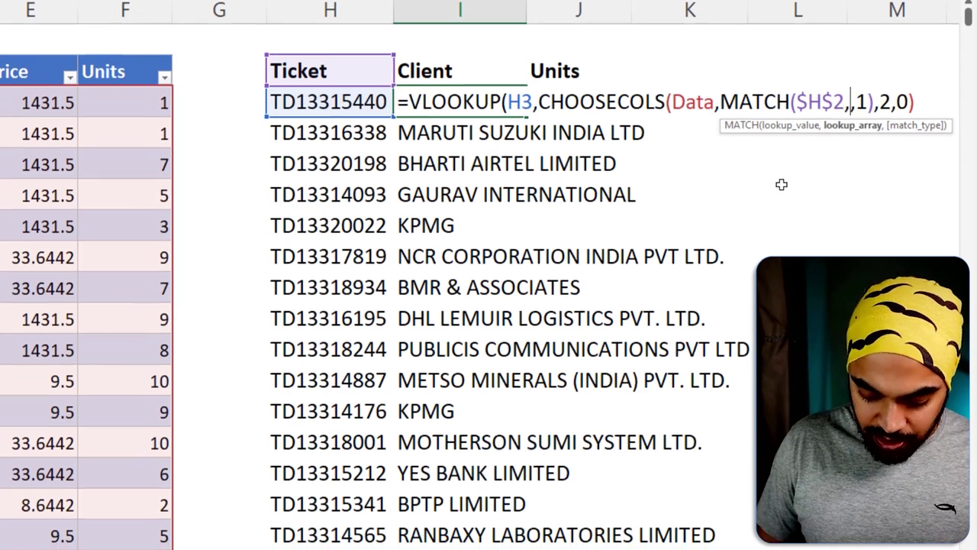
pyautogui.write(',dat')
pyautogui.press('Tab')
pyautogui.write('[')
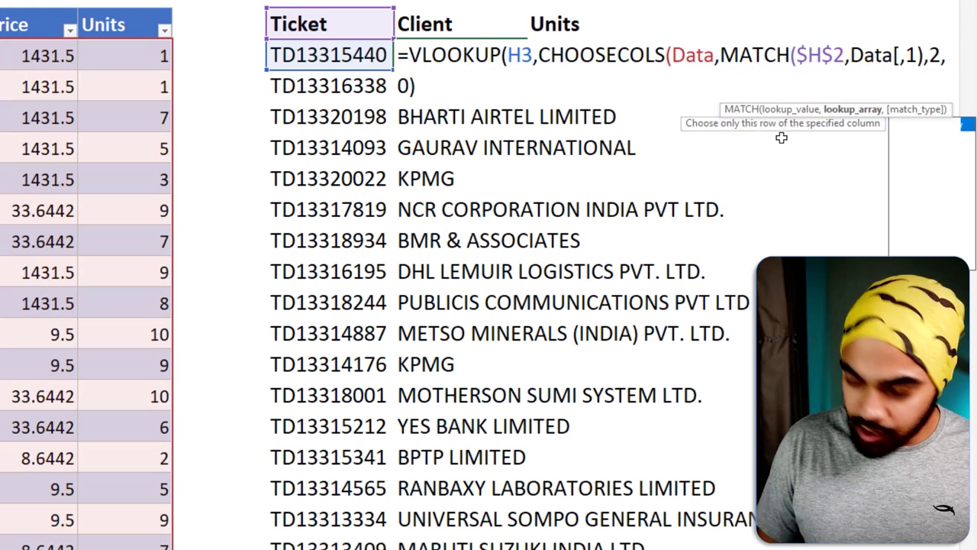
pyautogui.press('Down')
pyautogui.press('Down')
pyautogui.press('Down')
pyautogui.press('Down')
pyautogui.press('Down')
pyautogui.press('Down')
pyautogui.press('Down')
pyautogui.press('Down')
pyautogui.press('Down')
pyautogui.press('Tab')
pyautogui.write('],0')
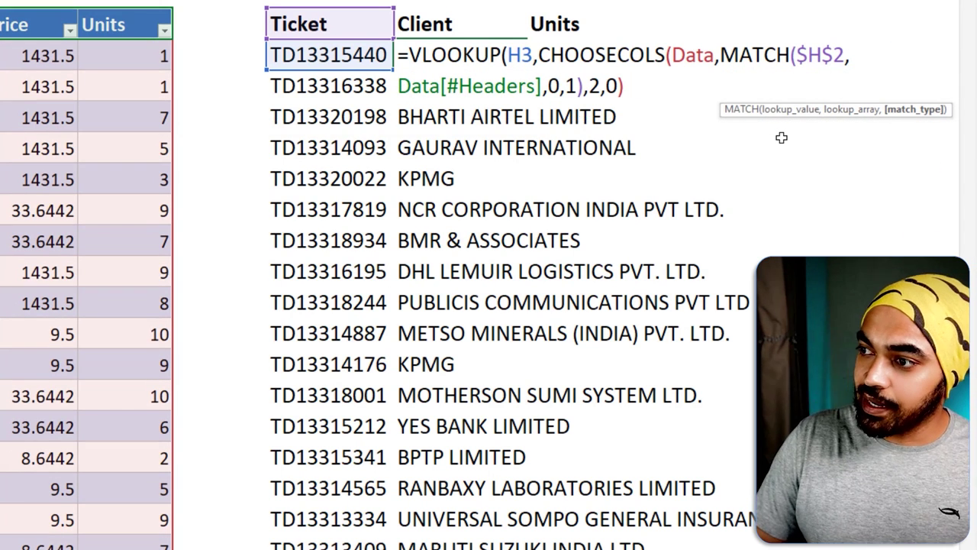
pyautogui.write(')')
# Copy that MATCH over column number 1, change its reference to $I$2, and commit the formula.
pyautogui.moveTo(720, 57); pyautogui.dragTo(586, 82)
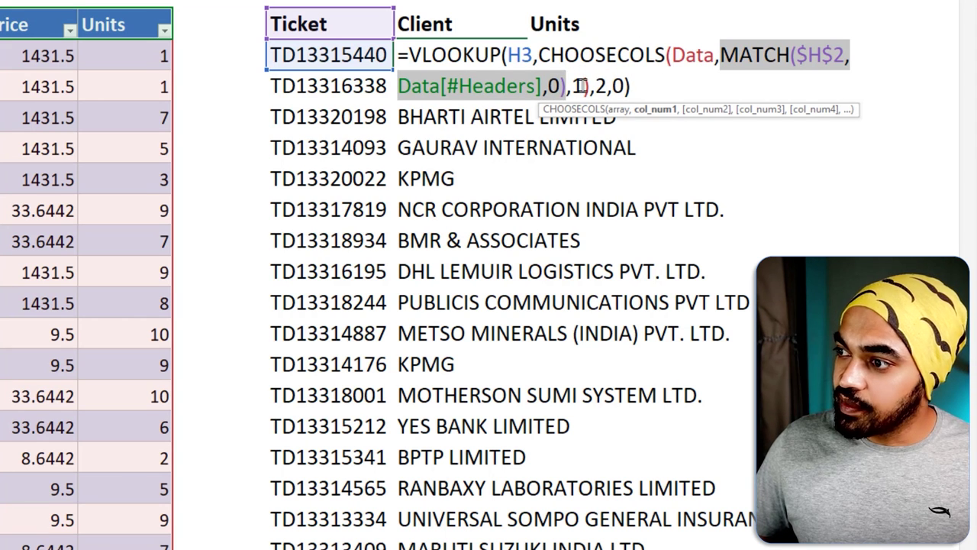
pyautogui.click(583, 86)
pyautogui.press('BackSpace')
pyautogui.hotkey('ctrl', 'v')
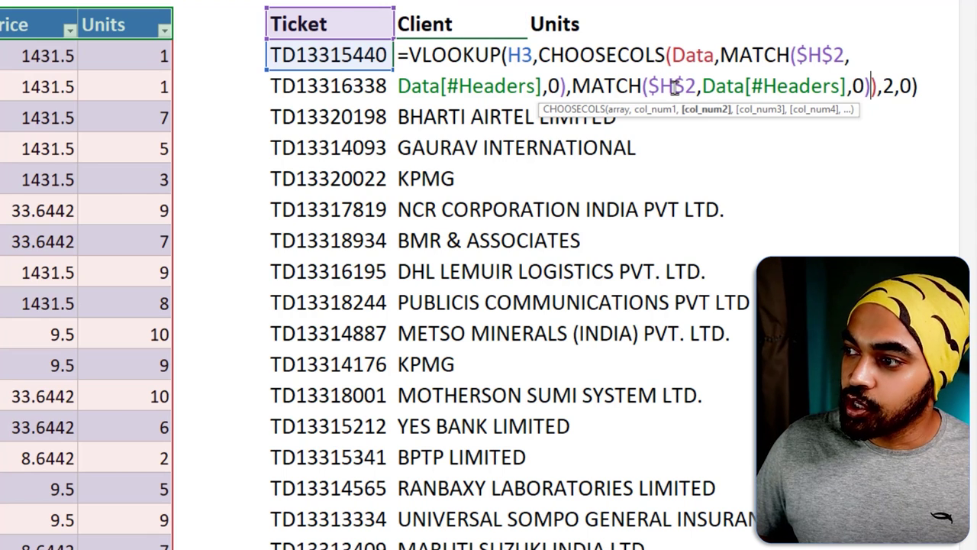
pyautogui.click(789, 68)
pyautogui.press('BackSpace')
pyautogui.write('I')
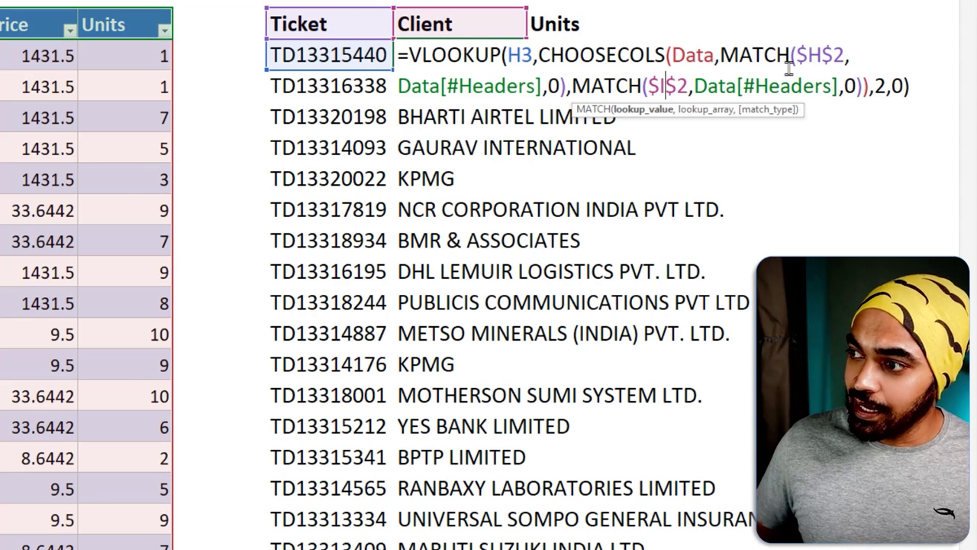
pyautogui.press('Return')
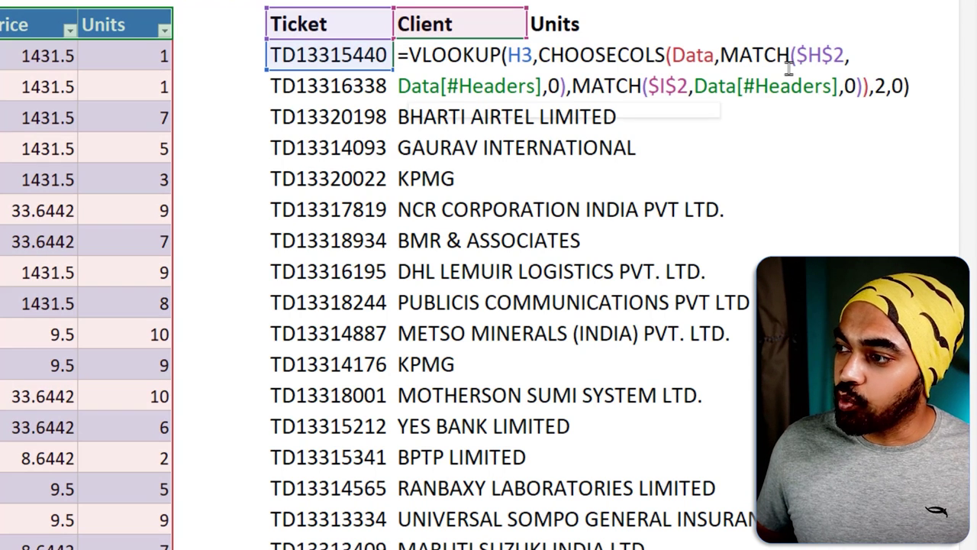
pyautogui.press('Left')
pyautogui.press('Left')
pyautogui.press('Left')
pyautogui.press('Left')
pyautogui.press('Left')
pyautogui.press('Left')
pyautogui.press('Left')
pyautogui.press('Left')
pyautogui.press('Left')
pyautogui.press('Left')
pyautogui.press('Left')
pyautogui.press('Left')
pyautogui.press('Left')
pyautogui.press('Left')
pyautogui.press('Left')
pyautogui.press('Left')
pyautogui.press('Left')
pyautogui.press('Left')
pyautogui.press('Left')
pyautogui.press('Left')
pyautogui.press('Left')
pyautogui.press('Left')
pyautogui.press('Left')
pyautogui.press('Left')
pyautogui.press('Left')
pyautogui.press('Left')
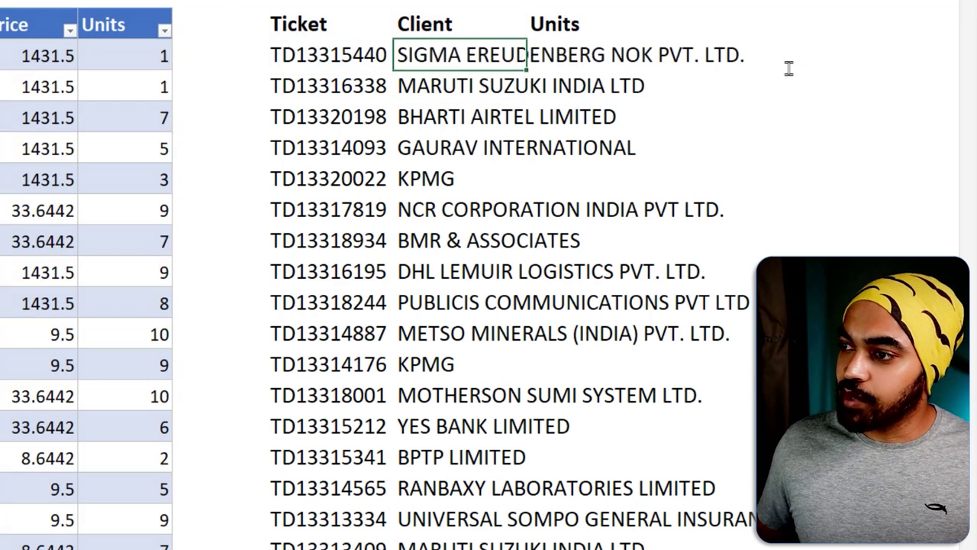
# Change the formula's references to I$2 and $H3 and commit it.
pyautogui.press('F4')
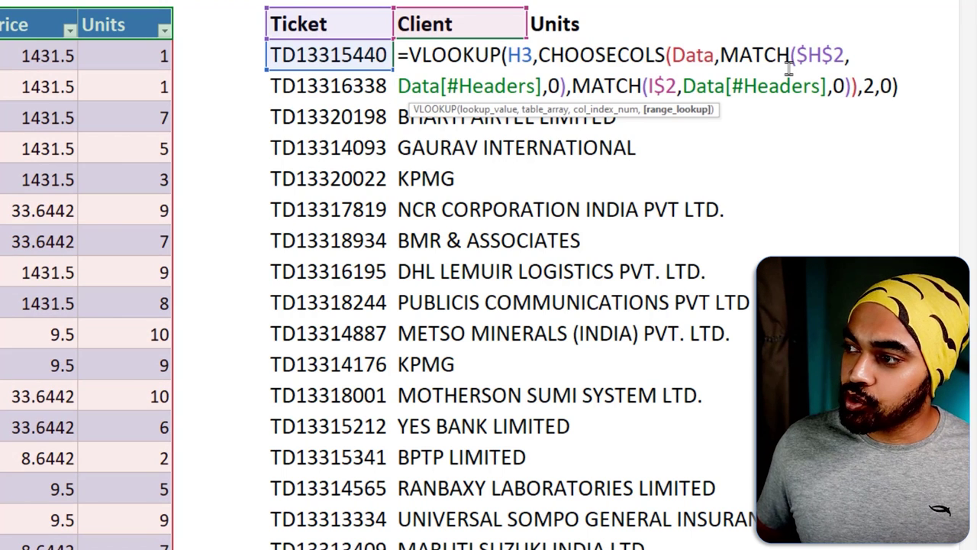
pyautogui.press('Home')
pyautogui.press('Right')
pyautogui.press('Right')
pyautogui.press('Right')
pyautogui.press('Right')
pyautogui.press('Right')
pyautogui.press('Right')
pyautogui.press('Right')
pyautogui.press('Right')
pyautogui.press('Right')
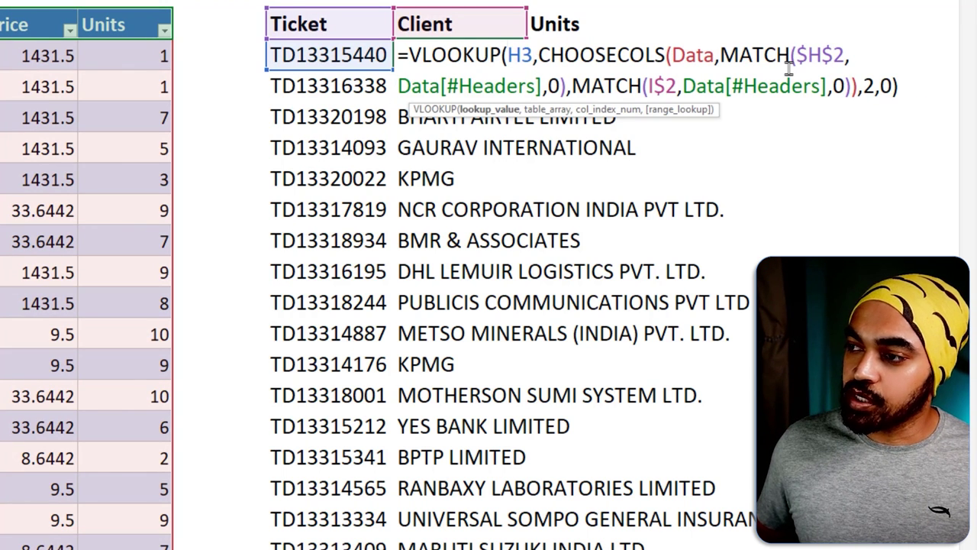
pyautogui.press('F4')
pyautogui.press('F4')
pyautogui.press('F4')
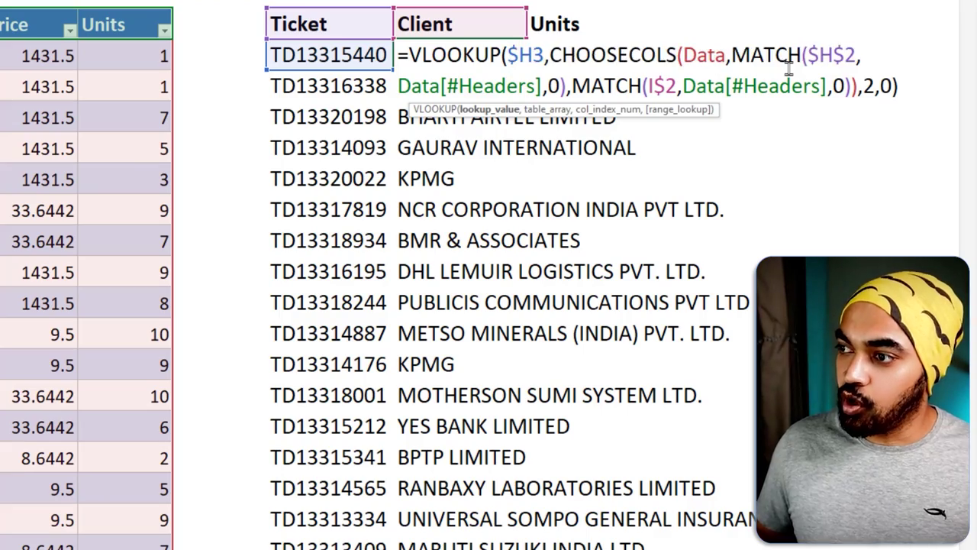
pyautogui.press('Return')
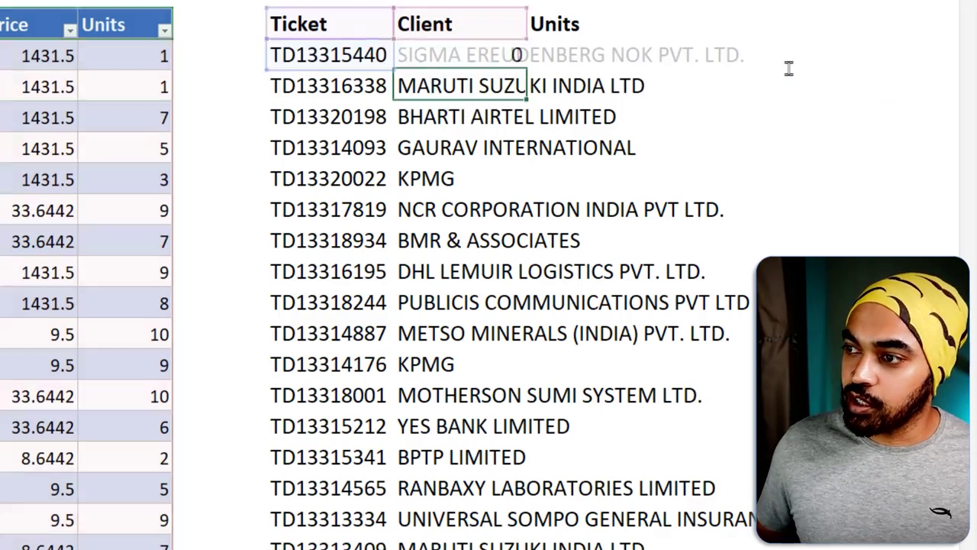
# Test filling the Client formula right into the next column with Ctrl+R, then undo it.
pyautogui.press('Up')
pyautogui.hotkey('ctrl', 'shift', 'Down')
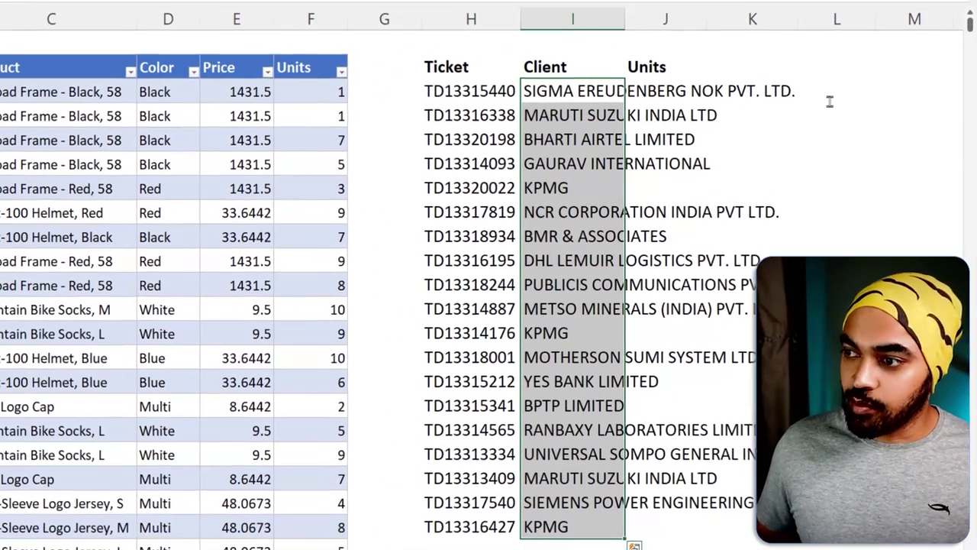
pyautogui.hotkey('shift', 'Right')
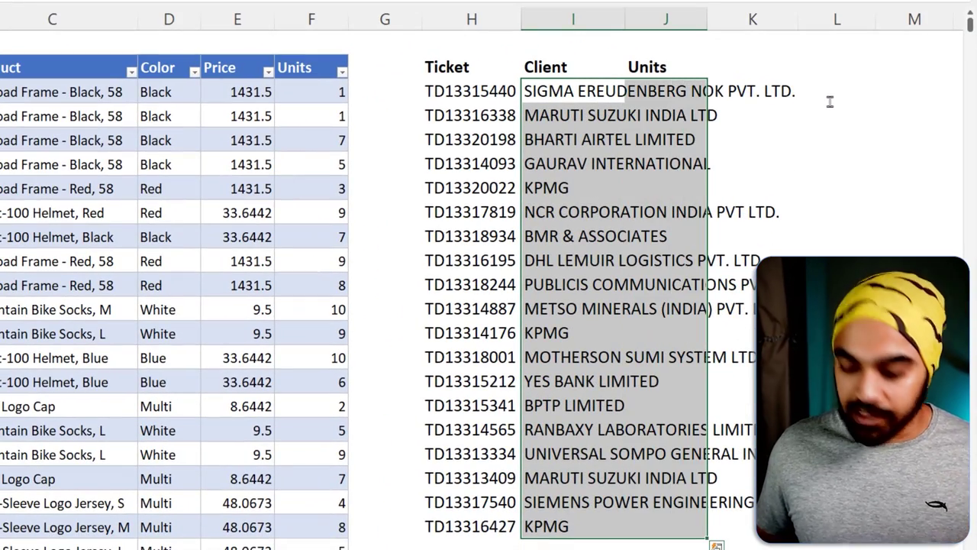
pyautogui.hotkey('ctrl', 'r')
pyautogui.hotkey('ctrl', 'z')
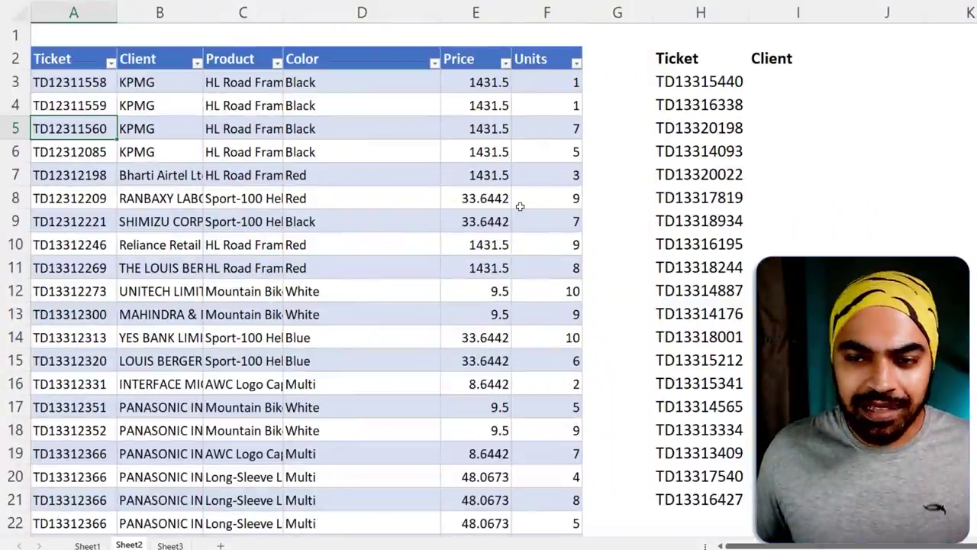
pyautogui.hotkey('ctrl', 'Down')
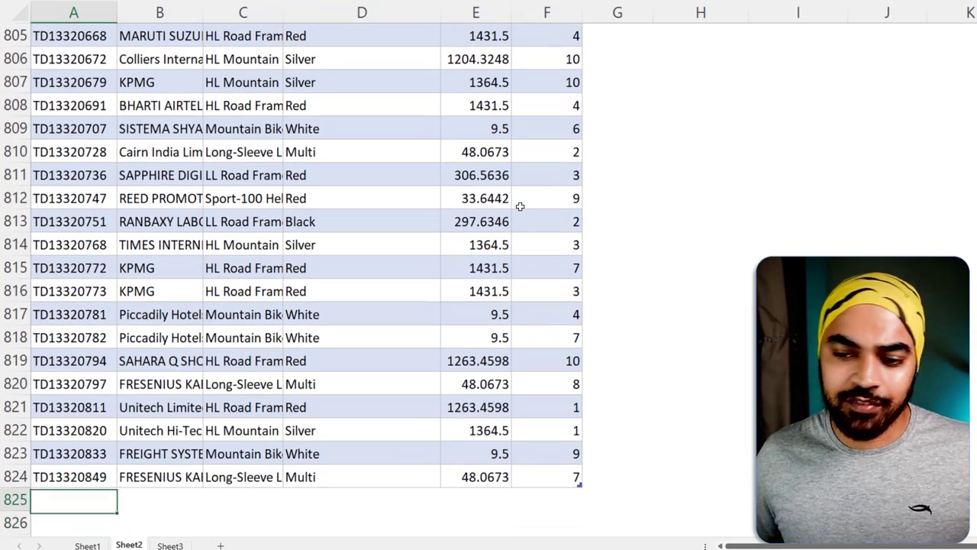
pyautogui.hotkey('ctrl', 'Up')
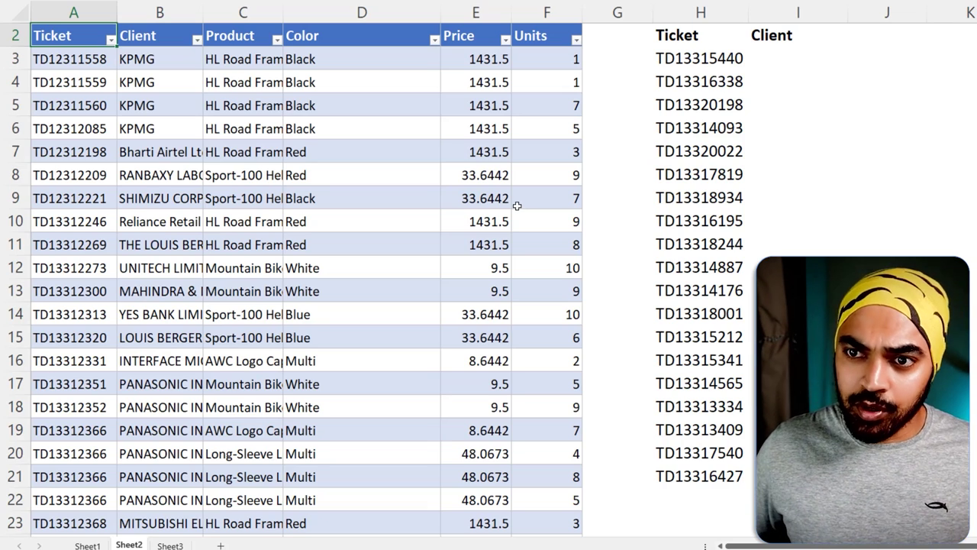
pyautogui.scroll(1, 517, 206)
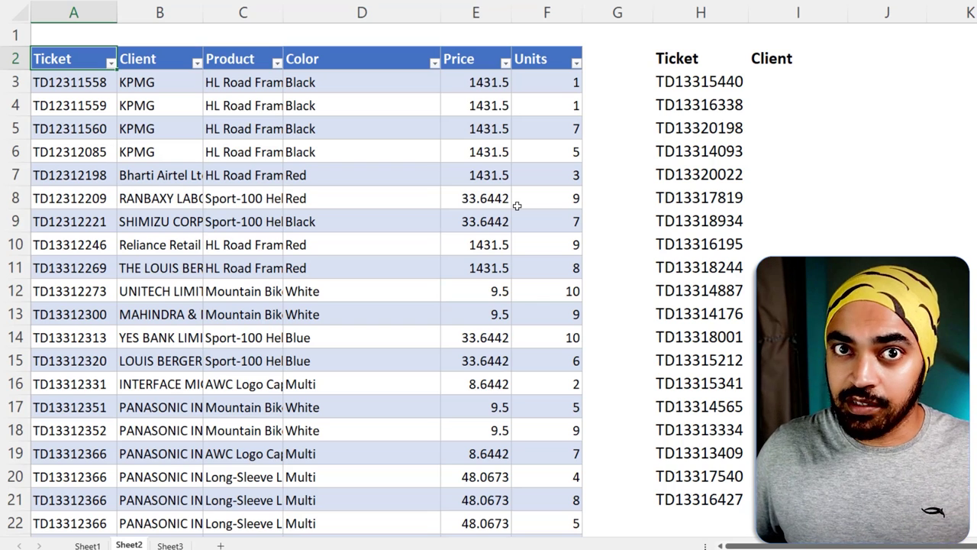
pyautogui.moveTo(72, 58); pyautogui.dragTo(77, 177)
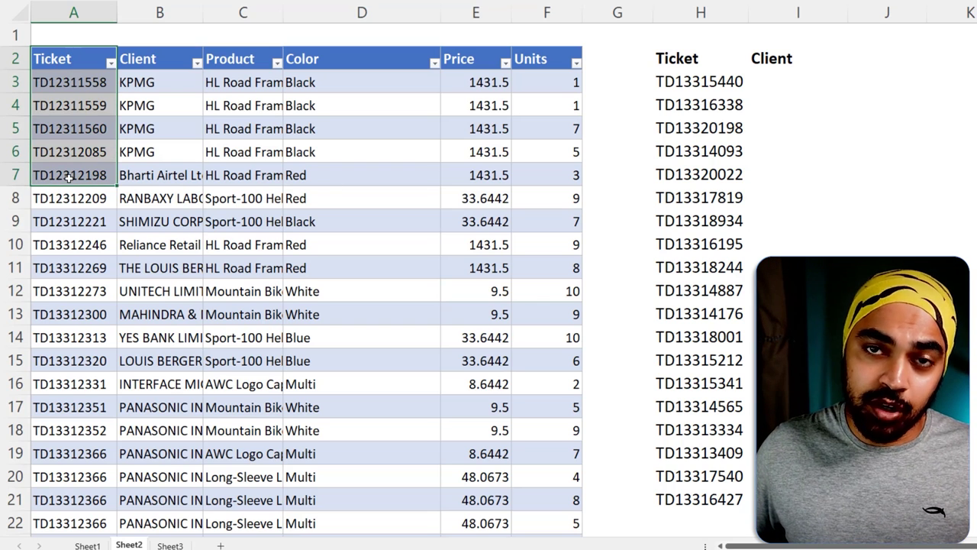
pyautogui.click(88, 128)
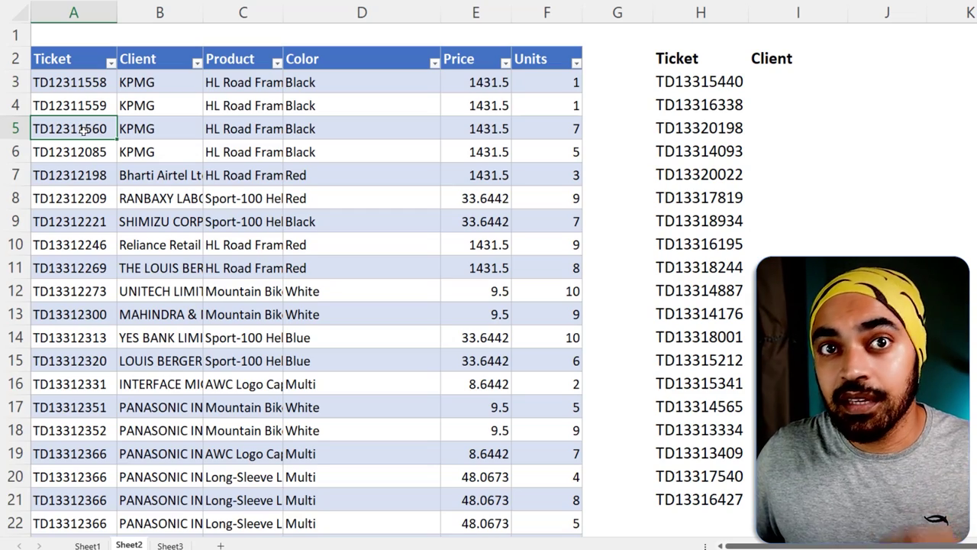
pyautogui.hotkey('alt', 'a')
pyautogui.press('s')
pyautogui.press('a')
pyautogui.moveTo(82, 84); pyautogui.dragTo(77, 222)
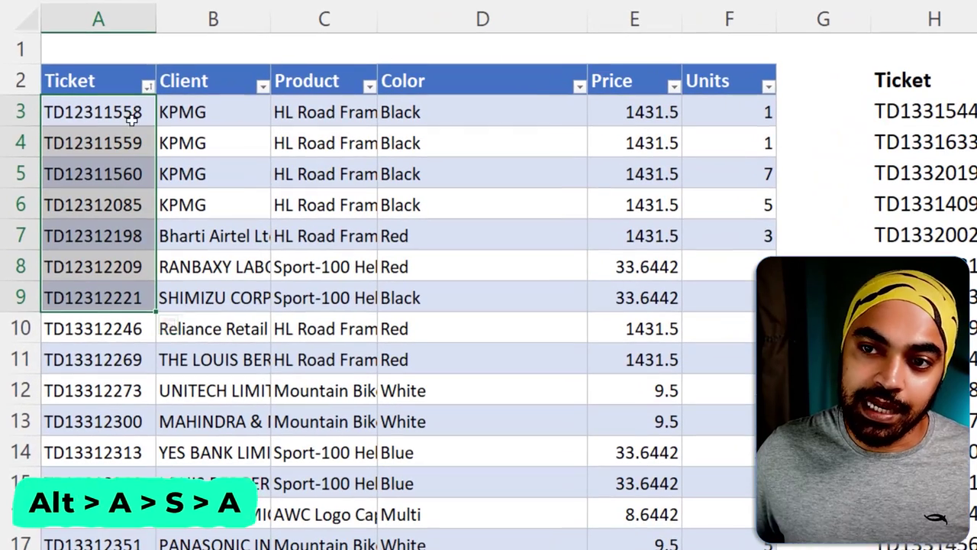
pyautogui.click(147, 85)
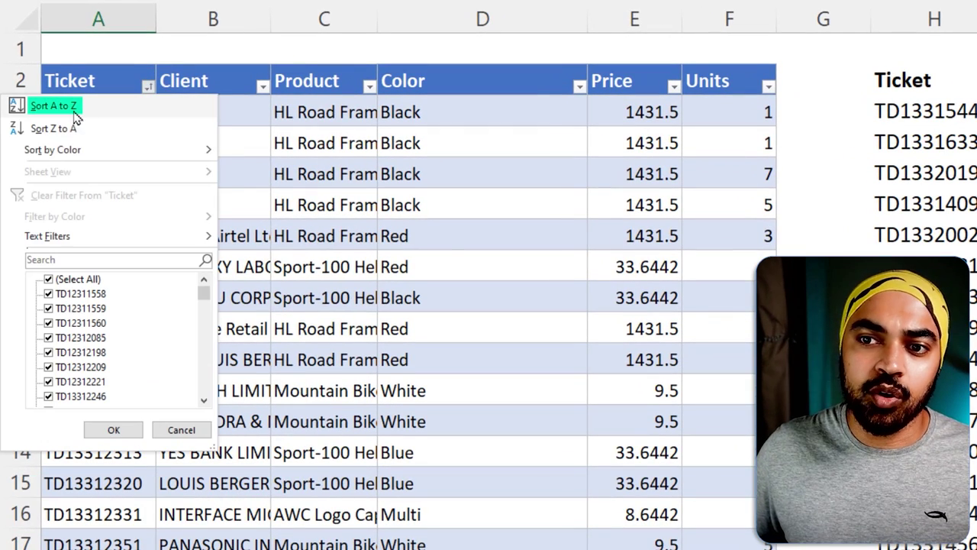
pyautogui.click(440, 240)
pyautogui.click(440, 234)
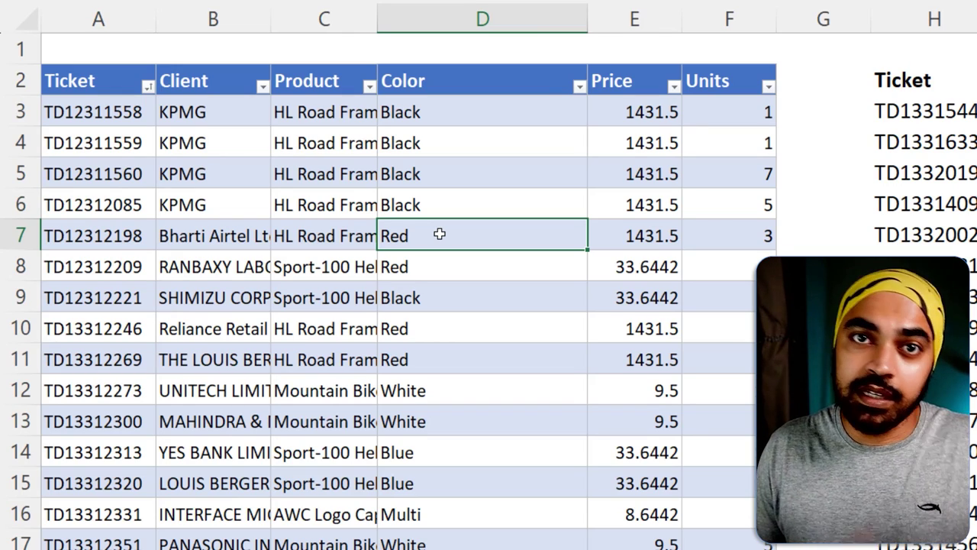
pyautogui.hscroll(5, 440, 234)
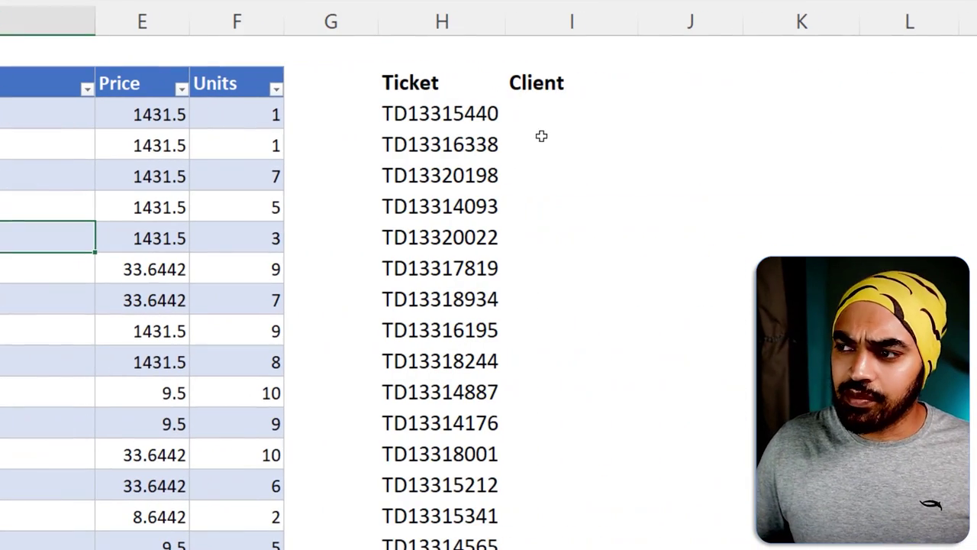
# Enter =VLOOKUP(H3,Data2,1,TRUE) in I3 and copy it down column I.
pyautogui.click(558, 117)
pyautogui.write('=')
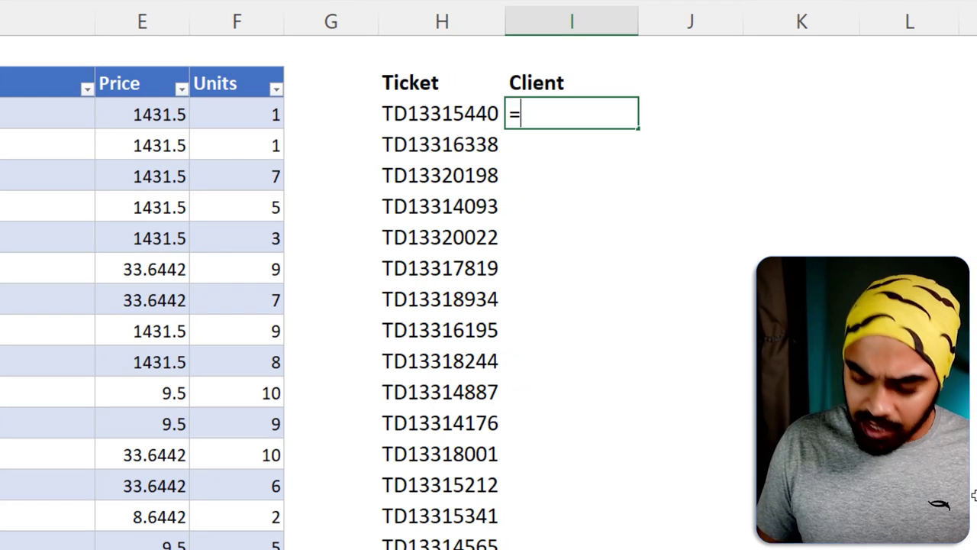
pyautogui.write('vl')
pyautogui.press('Tab')
pyautogui.press('Left')
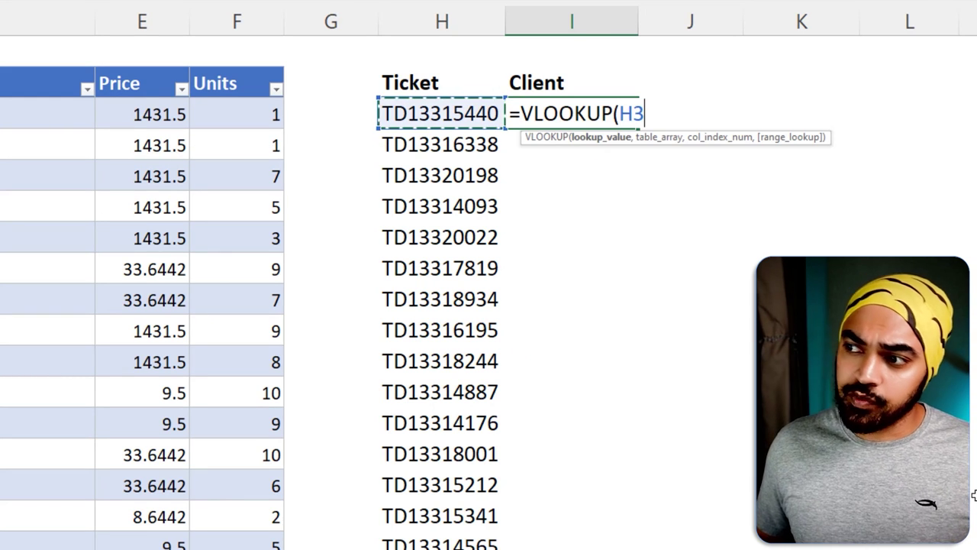
pyautogui.write(',')
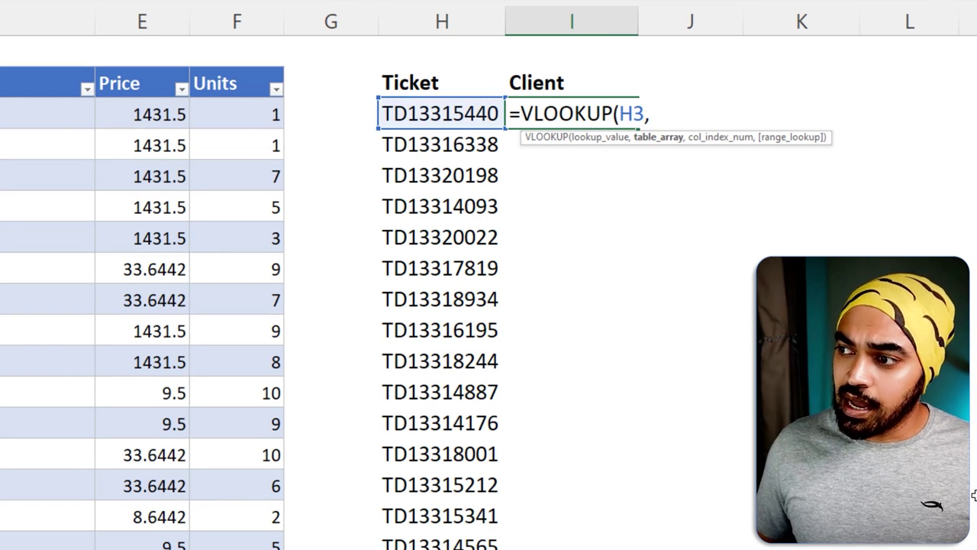
pyautogui.write('d')
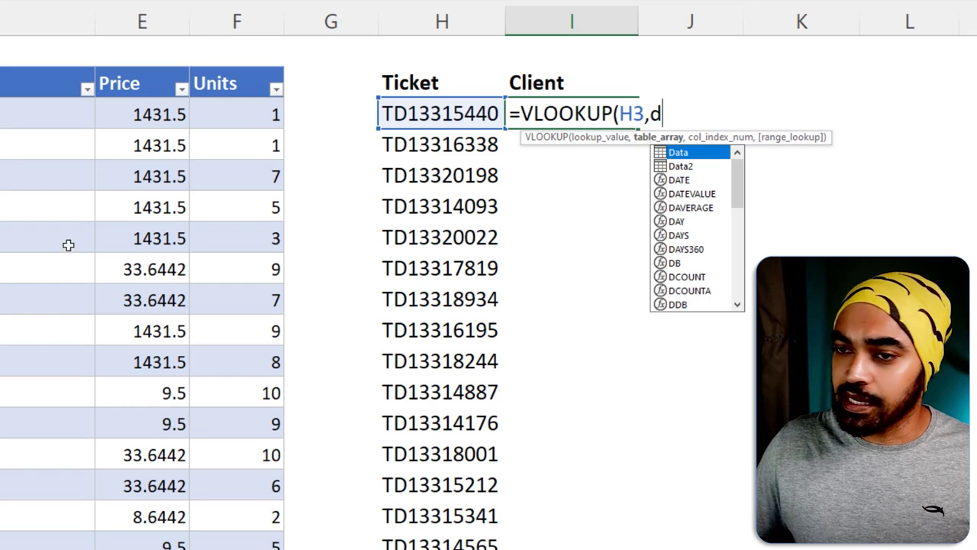
pyautogui.doubleClick(693, 166)
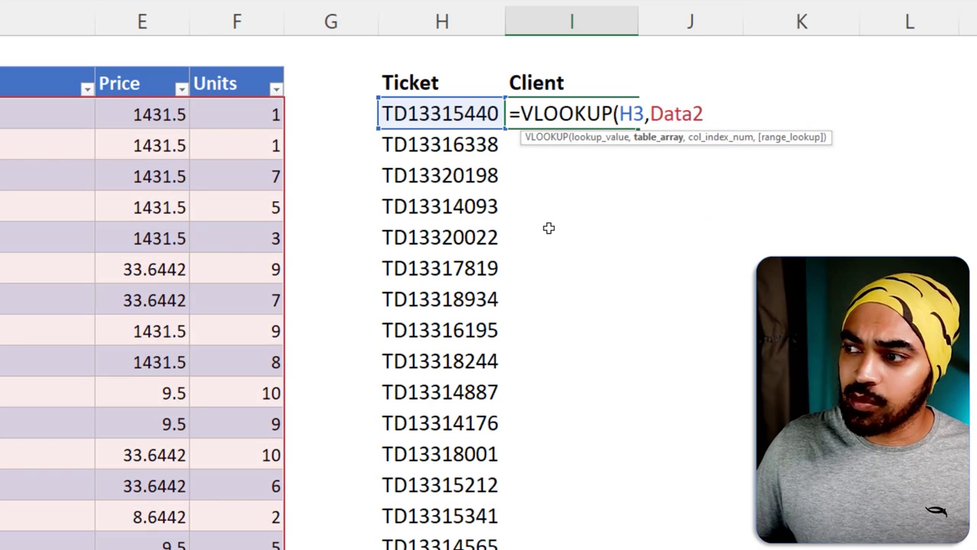
pyautogui.write(',')
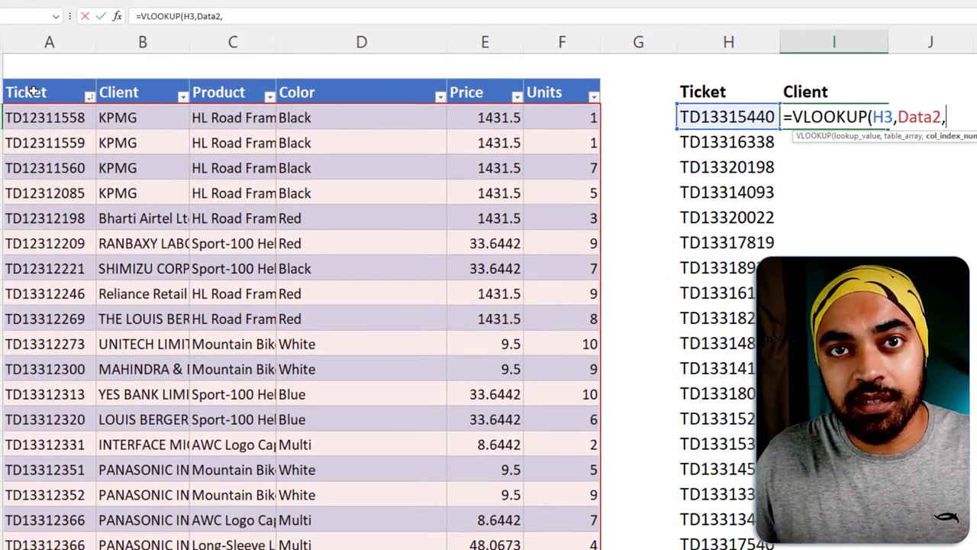
pyautogui.write('1')
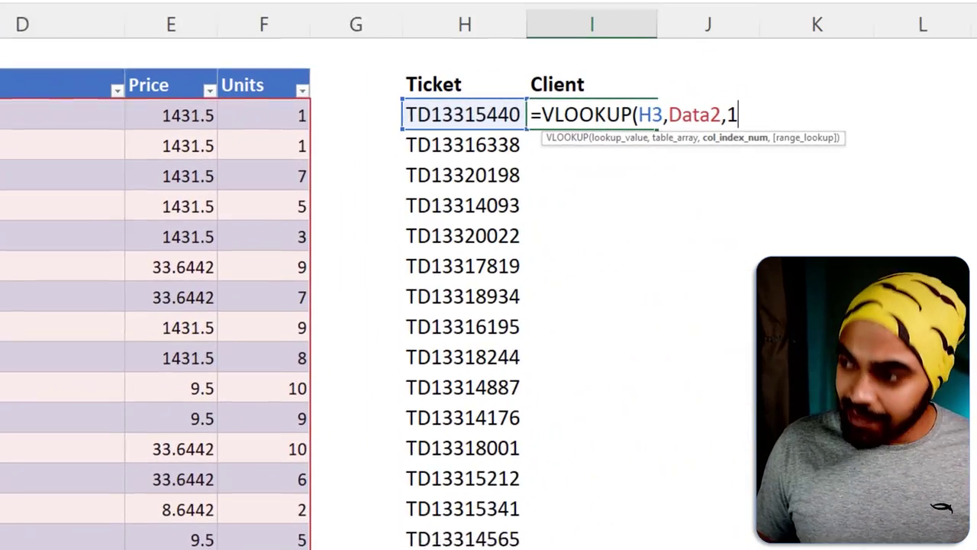
pyautogui.write(',')
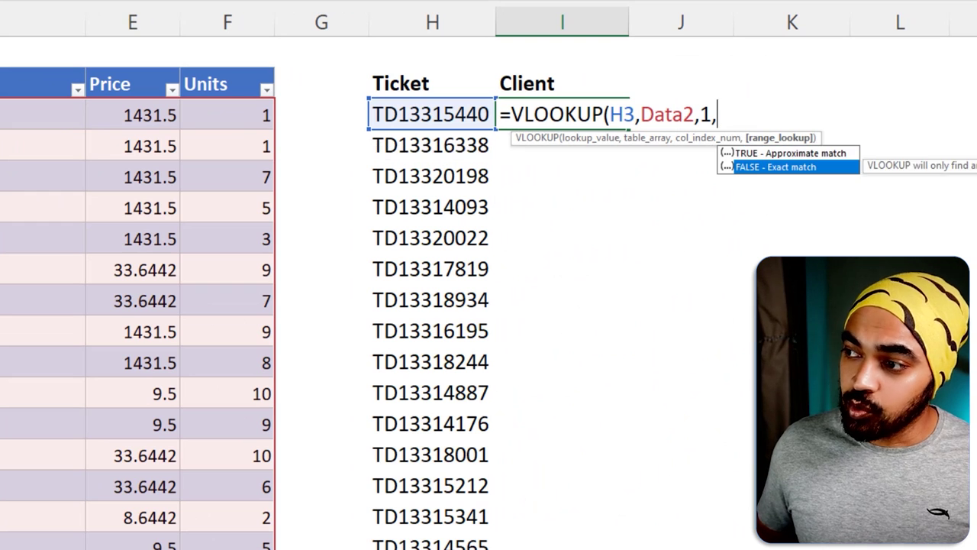
pyautogui.press('Tab')
pyautogui.write(')')
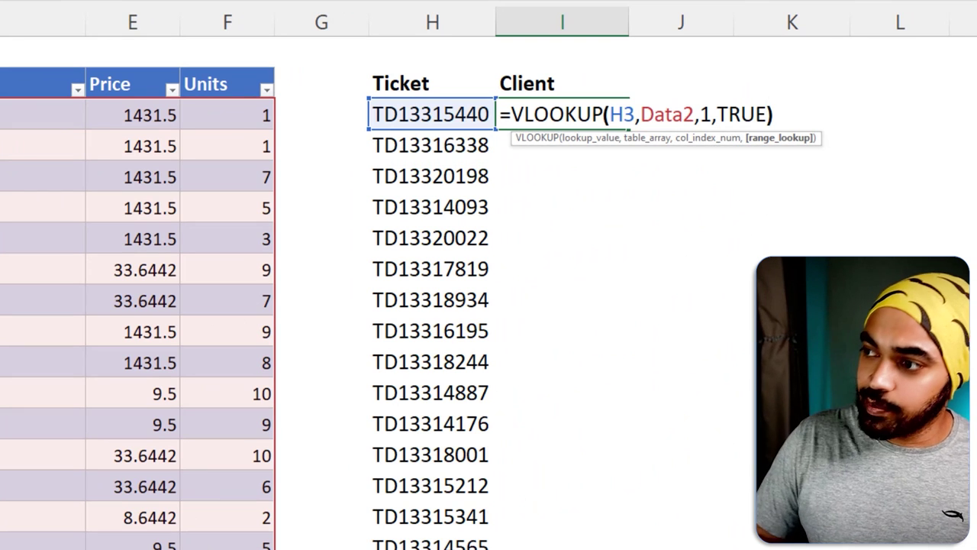
pyautogui.press('Return')
pyautogui.click(538, 115)
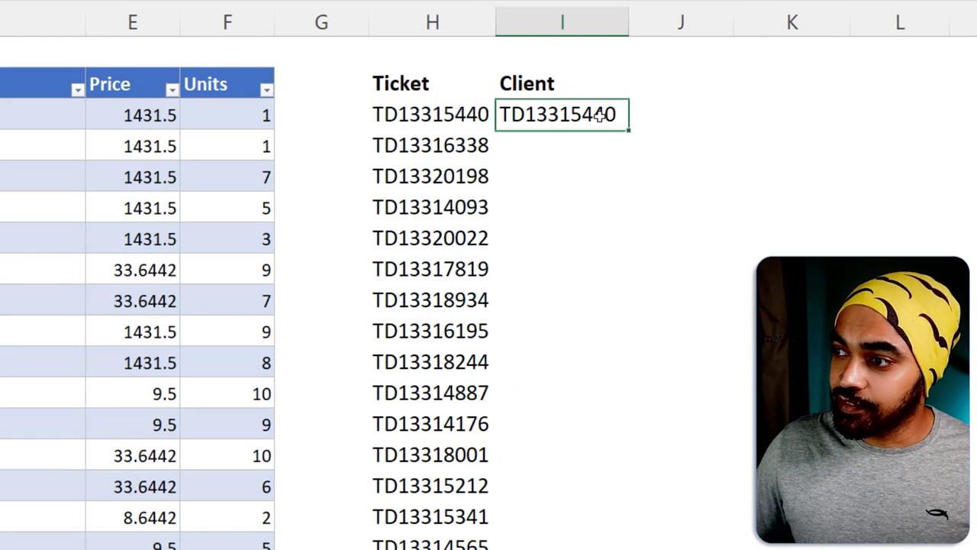
pyautogui.doubleClick(629, 128)
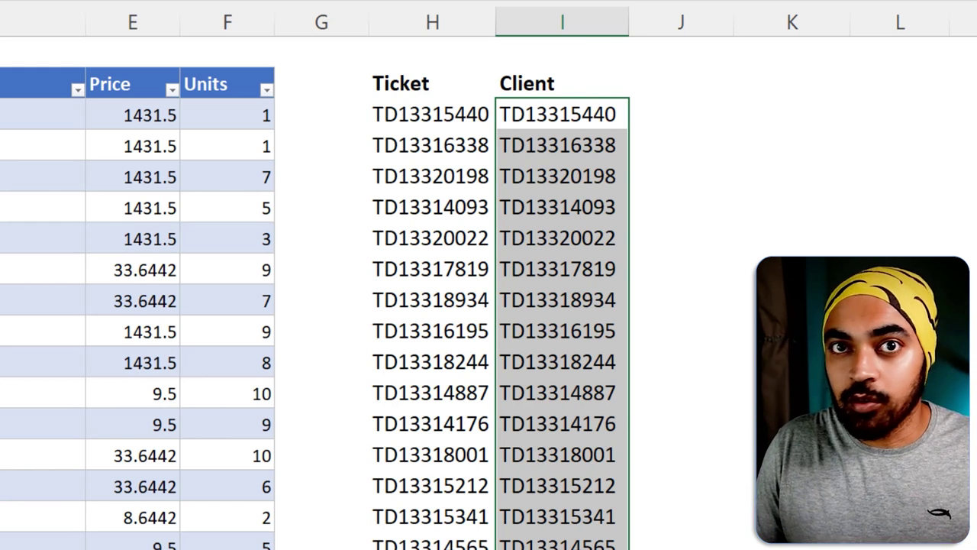
# Replace the second ticket in H4 with the test value TD999.
pyautogui.click(429, 145)
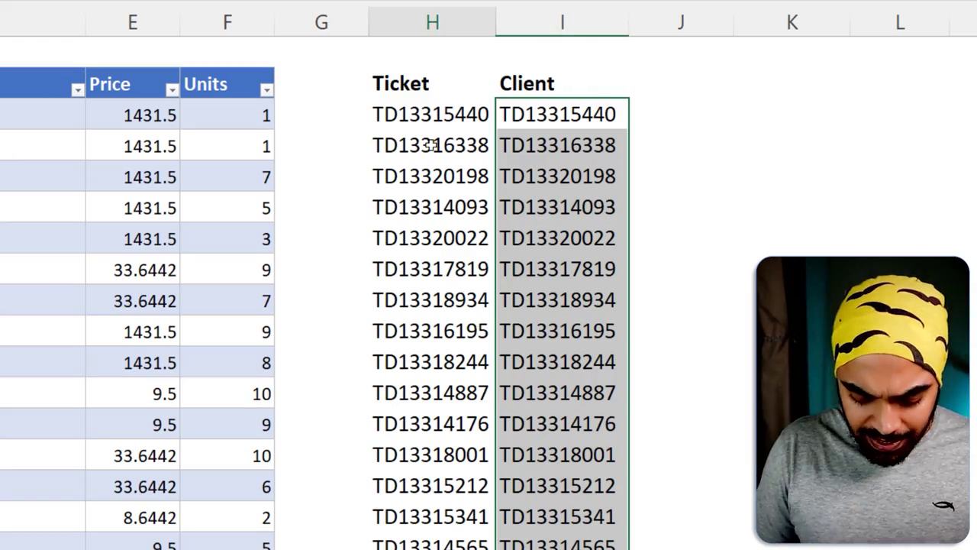
pyautogui.write('TD999')
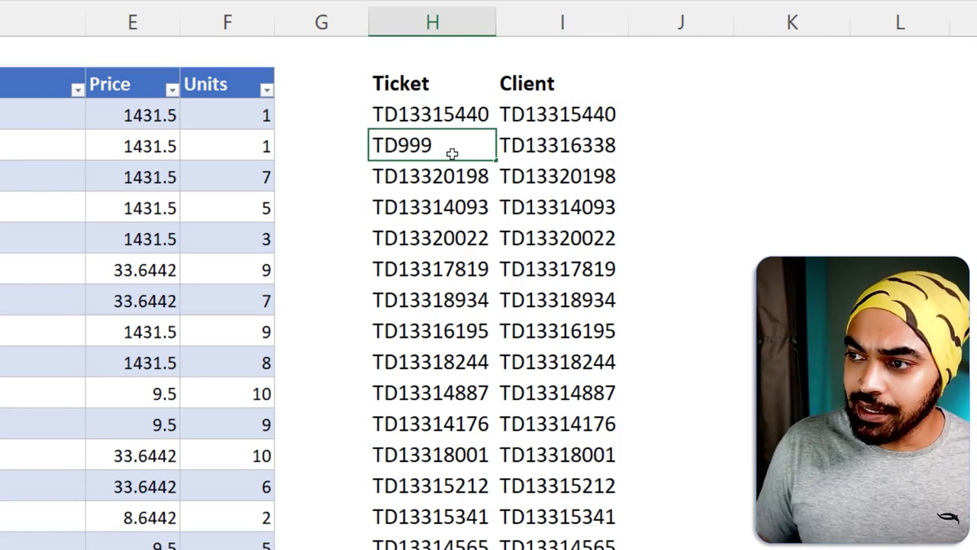
pyautogui.press('Return')
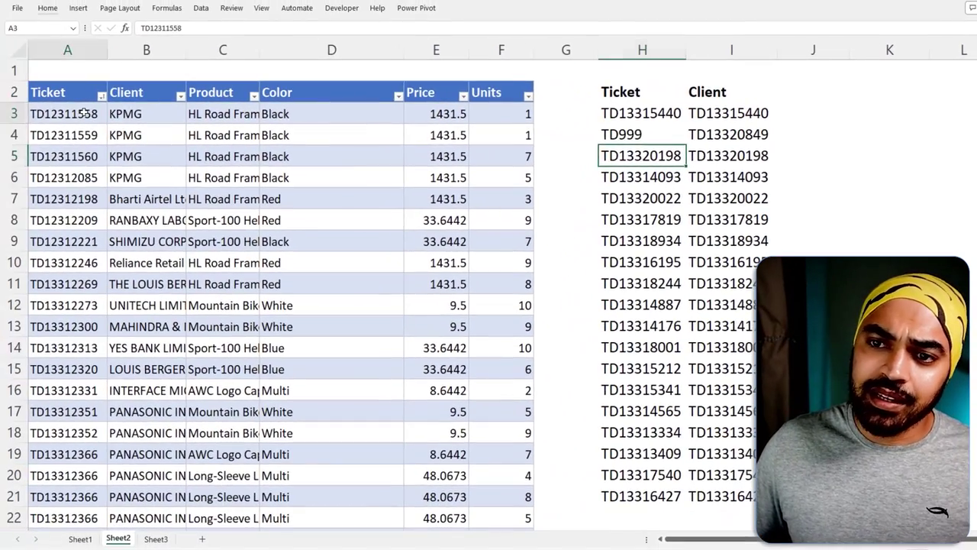
# Inspect I4's VLOOKUP formula, which still returns TD13320849, leaving it unchanged.
pyautogui.moveTo(84, 113); pyautogui.dragTo(86, 283)
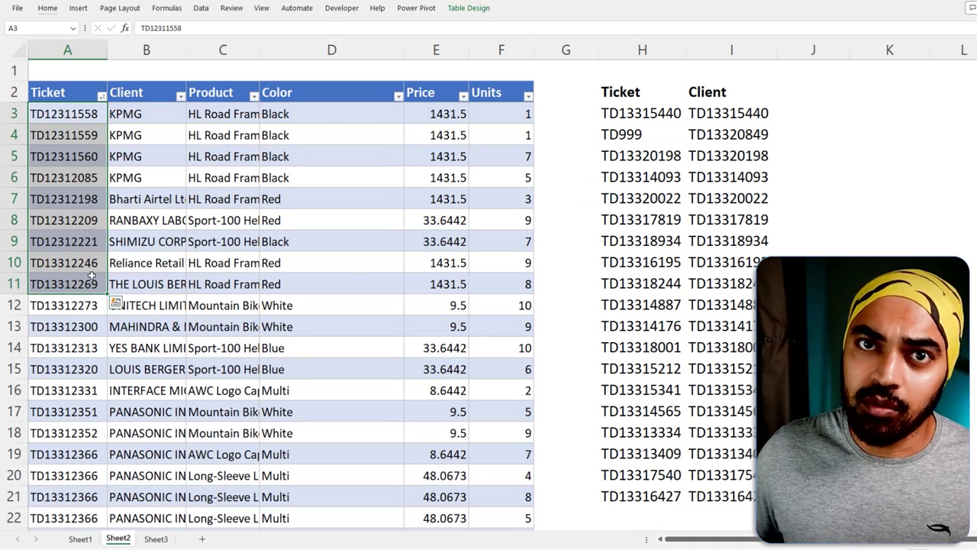
pyautogui.click(712, 138)
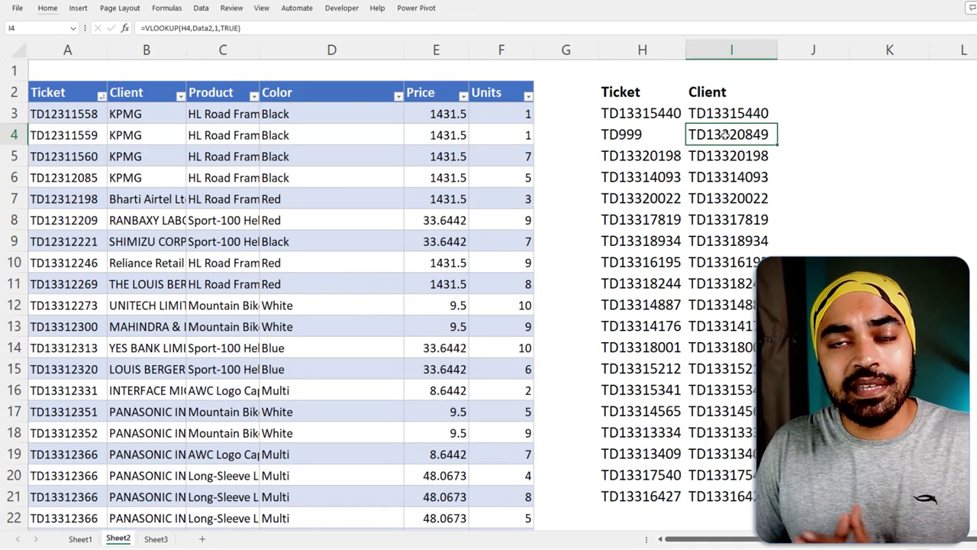
pyautogui.doubleClick(725, 134)
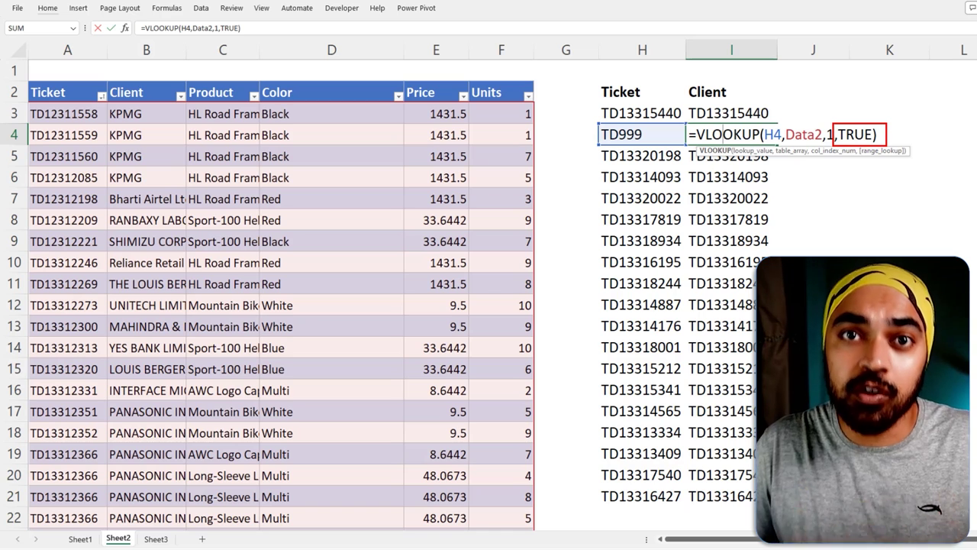
pyautogui.moveTo(54, 128); pyautogui.dragTo(77, 106)
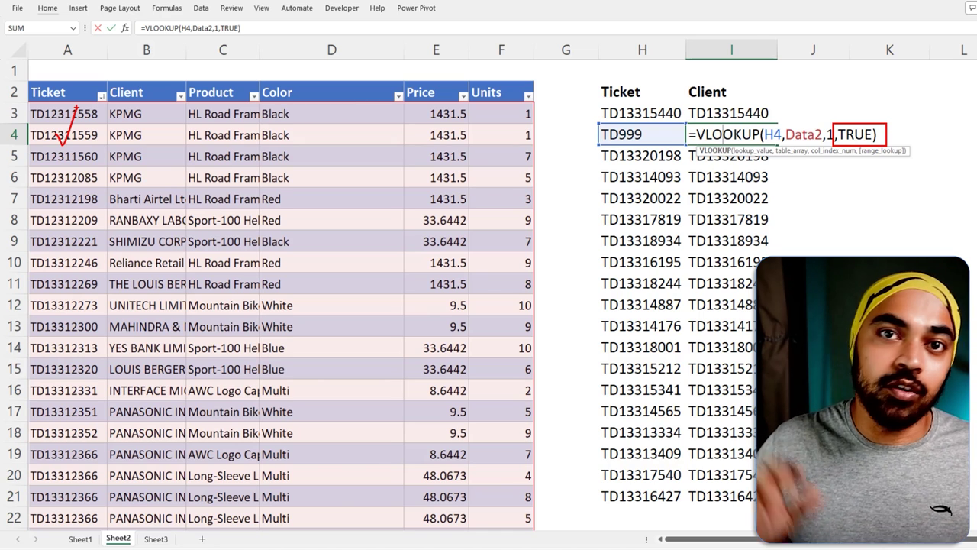
pyautogui.press('Escape')
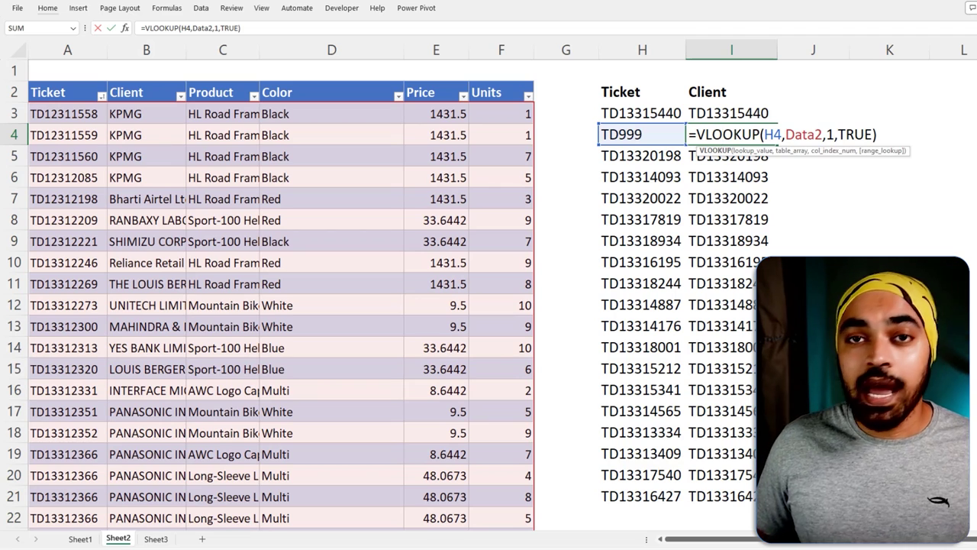
pyautogui.hotkey('ctrl', 'Return')
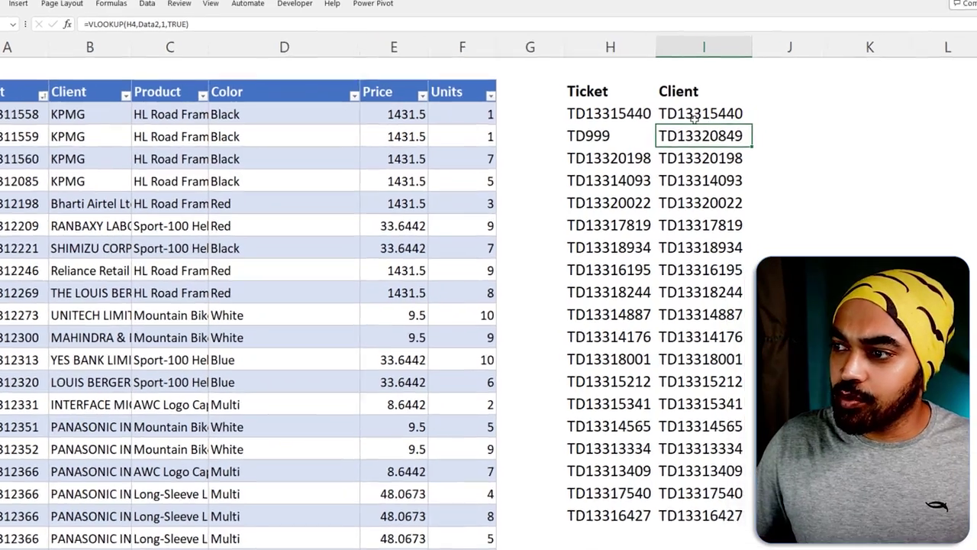
# Append =H3 to the I3 lookup and fill the comparison down column I.
pyautogui.doubleClick(720, 113)
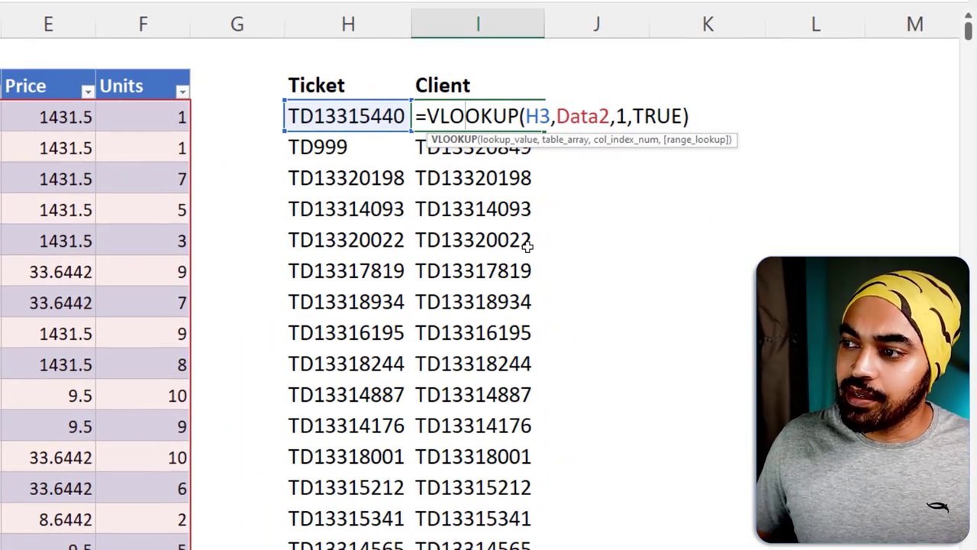
pyautogui.click(702, 114)
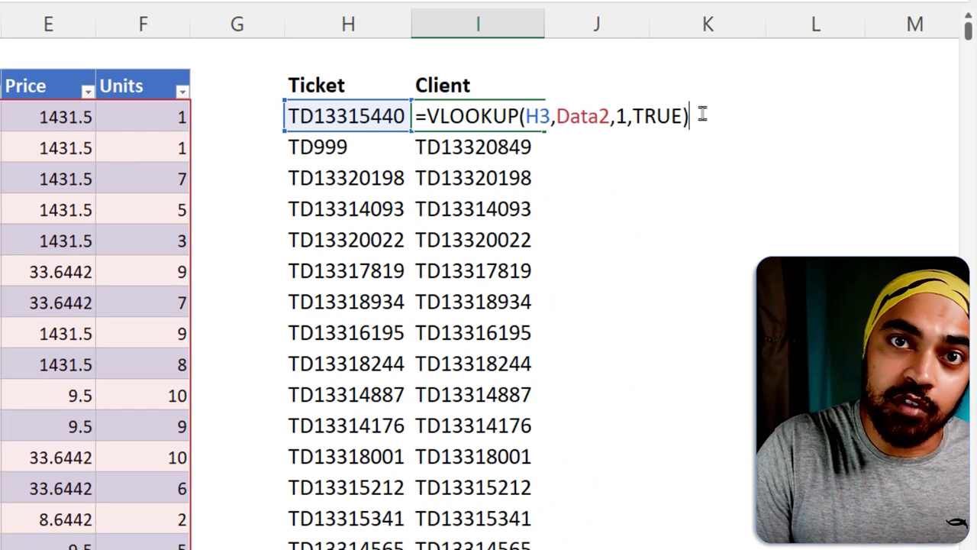
pyautogui.write('=')
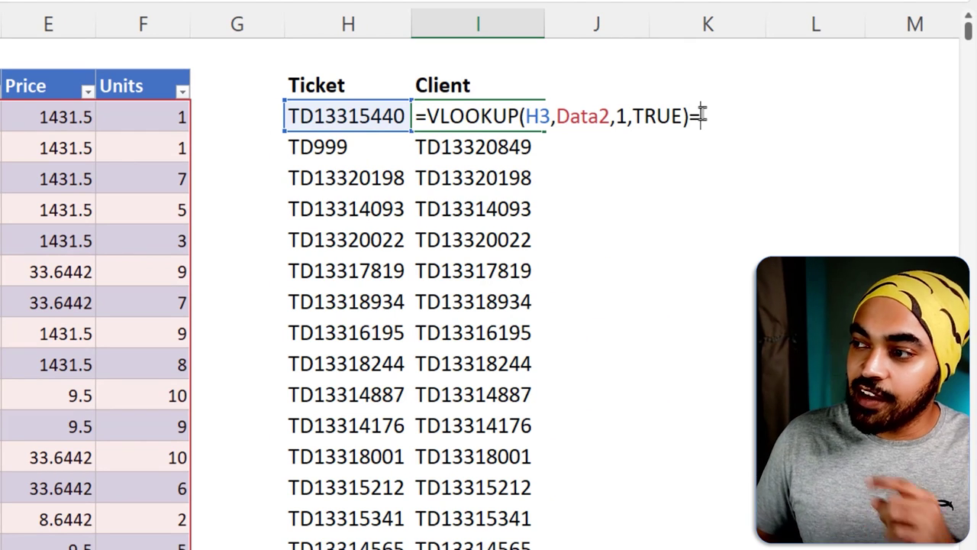
pyautogui.click(309, 116)
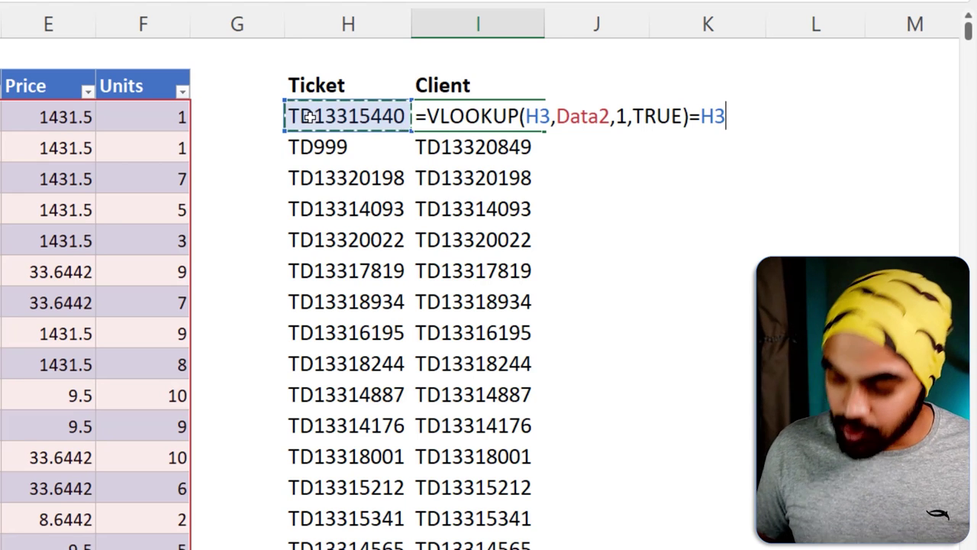
pyautogui.press('Return')
pyautogui.press('Up')
pyautogui.hotkey('ctrl', 'shift', 'Down')
pyautogui.hotkey('ctrl', 'd')
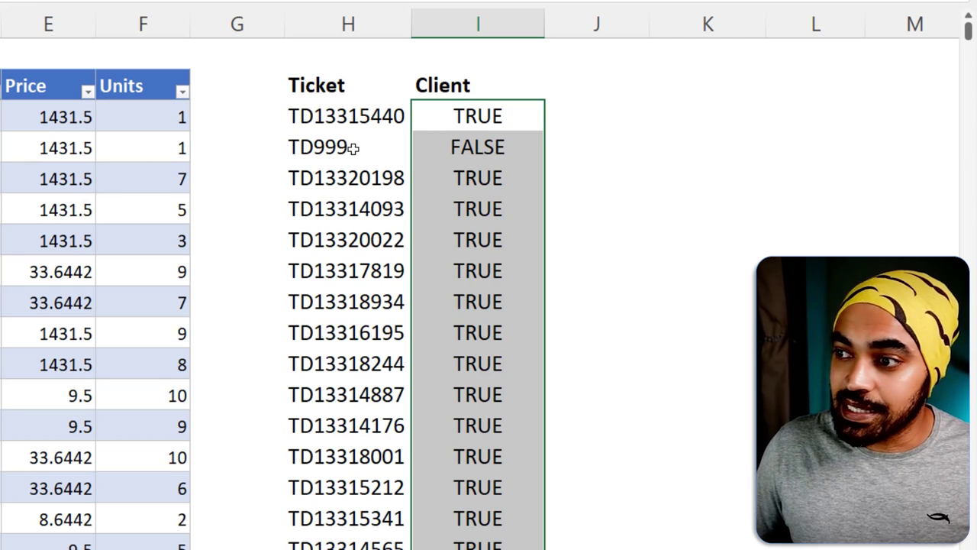
pyautogui.moveTo(358, 142)
pyautogui.mouseDown()
pyautogui.moveTo(336, 162)
pyautogui.moveTo(366, 145)
pyautogui.mouseUp()
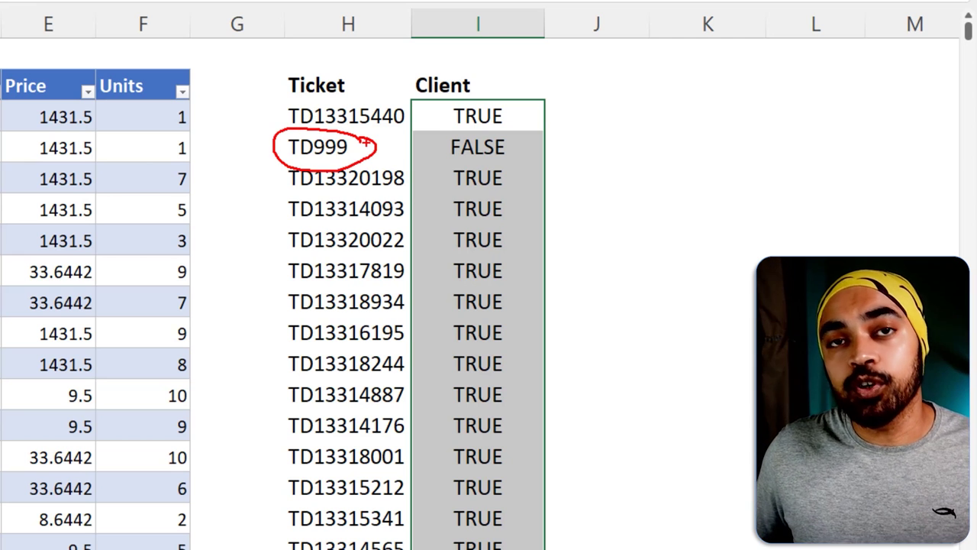
pyautogui.press('Escape')
# Start wrapping the I3 comparison in an IF function.
pyautogui.doubleClick(441, 120)
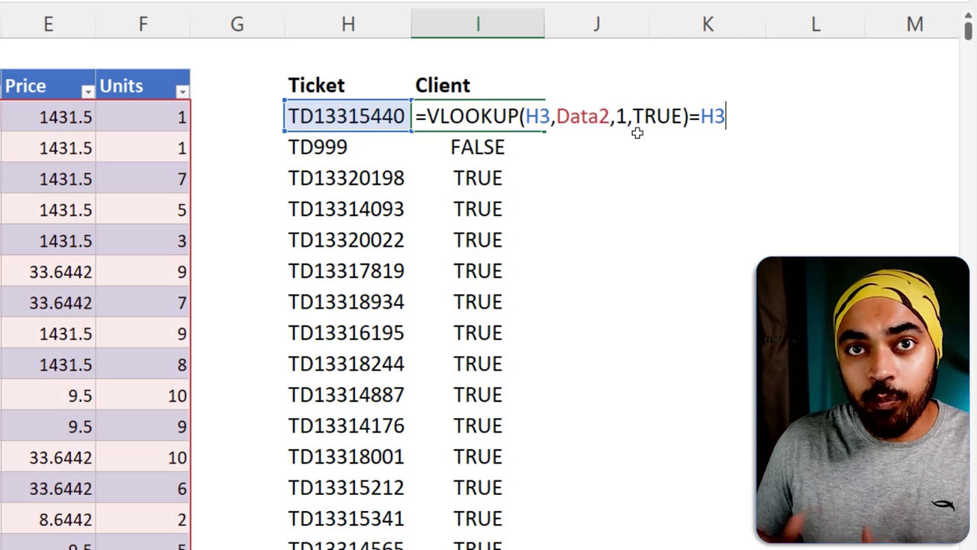
pyautogui.press('Left')
pyautogui.press('Left')
pyautogui.press('Left')
pyautogui.press('Left')
pyautogui.press('Left')
pyautogui.press('Left')
pyautogui.press('Left')
pyautogui.press('Left')
pyautogui.press('Left')
pyautogui.press('Left')
pyautogui.press('Left')
pyautogui.press('Left')
pyautogui.press('Left')
pyautogui.press('Left')
pyautogui.press('Left')
pyautogui.press('Left')
pyautogui.press('Left')
pyautogui.press('Left')
pyautogui.press('Left')
pyautogui.press('Left')
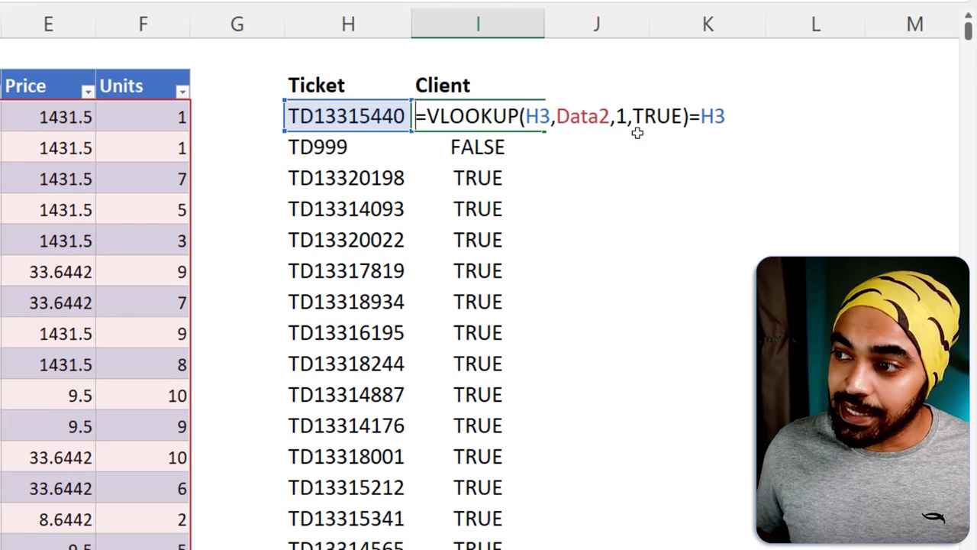
pyautogui.write('if')
pyautogui.press('Tab')
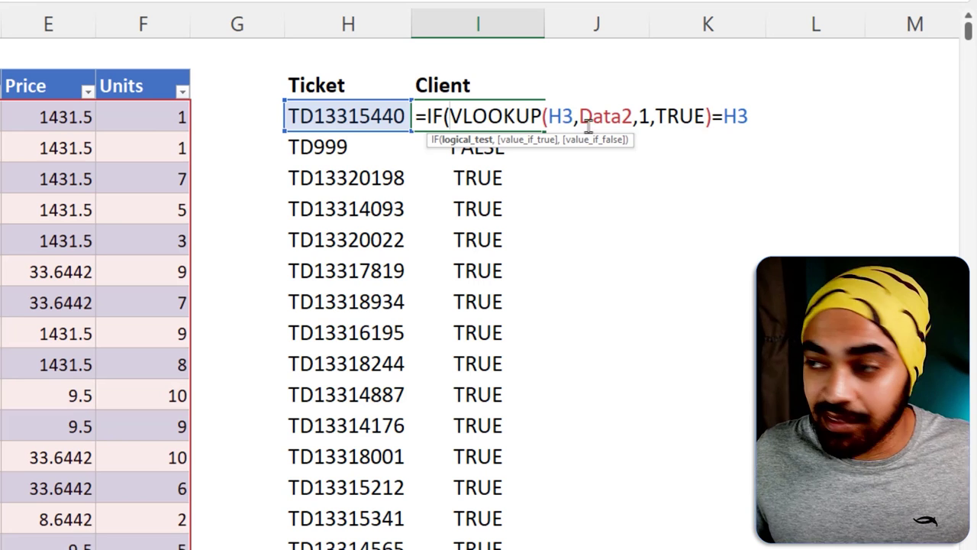
# Complete I3 as =IF(VLOOKUP(H3,Data2,1,TRUE)=H3,VLOOKUP(H3,Data2,2,TRUE),"Not Found").
pyautogui.click(767, 115)
pyautogui.press('BackSpace')
pyautogui.press('BackSpace')
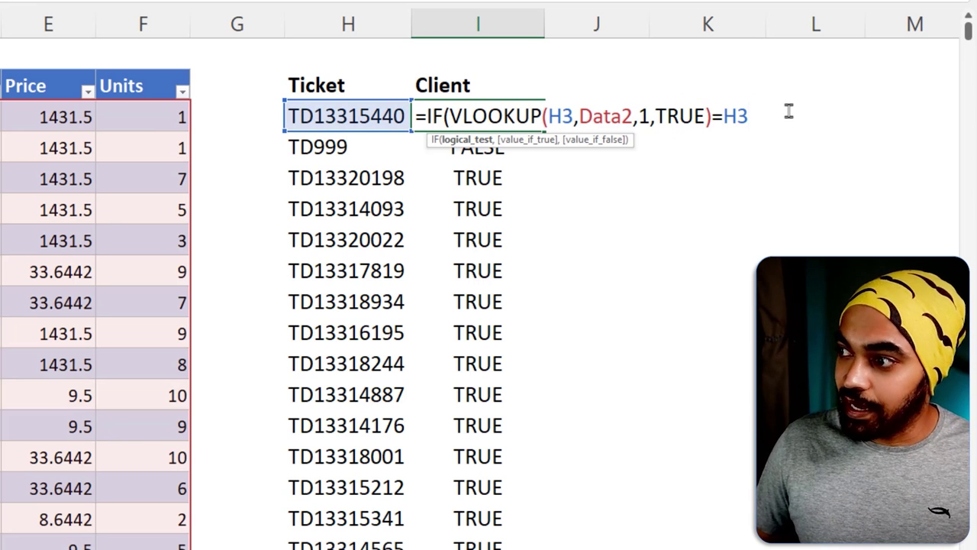
pyautogui.write(',vlookup(')
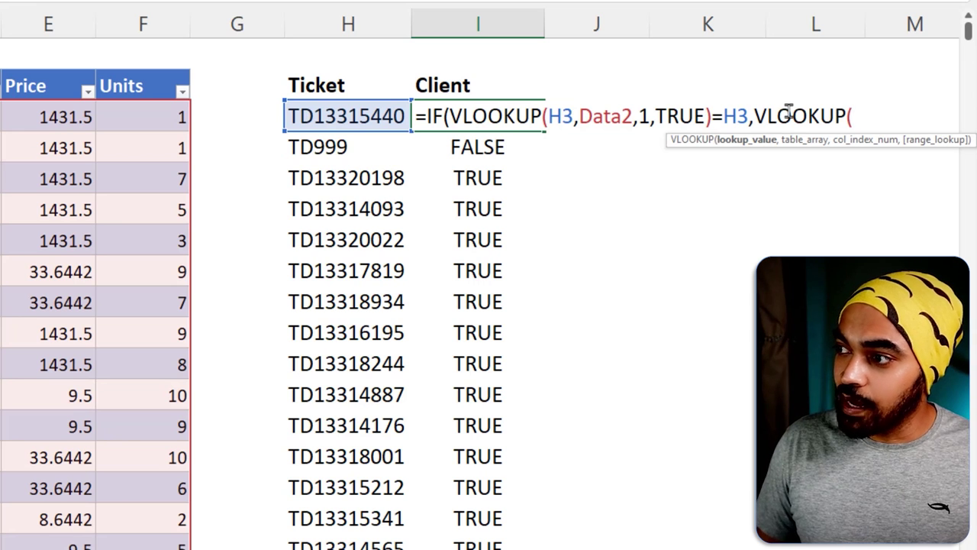
pyautogui.click(354, 116)
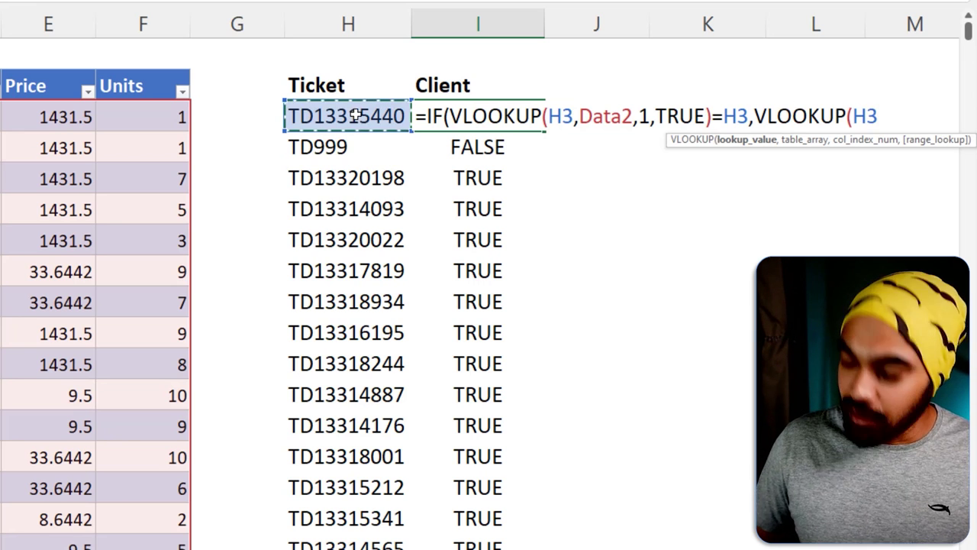
pyautogui.write(',da')
pyautogui.press('Tab')
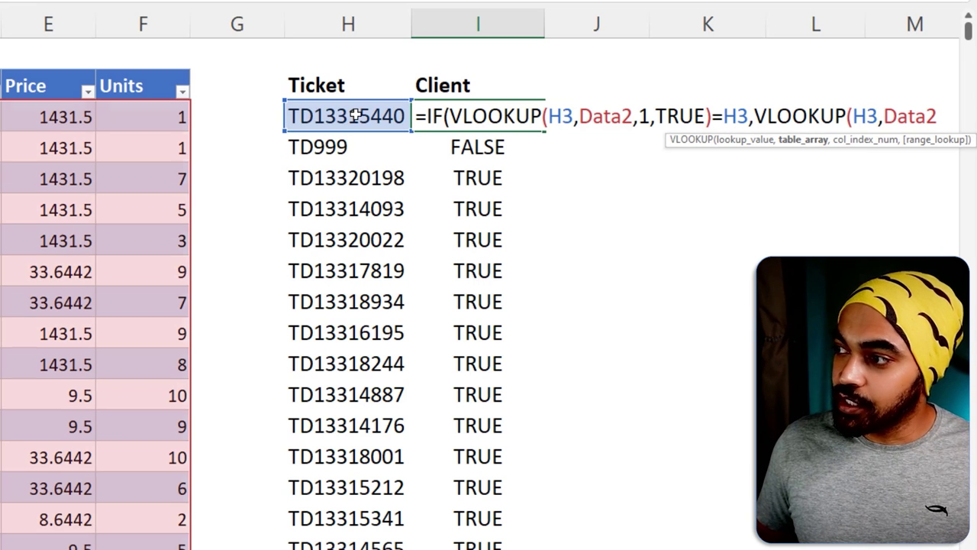
pyautogui.write(',')
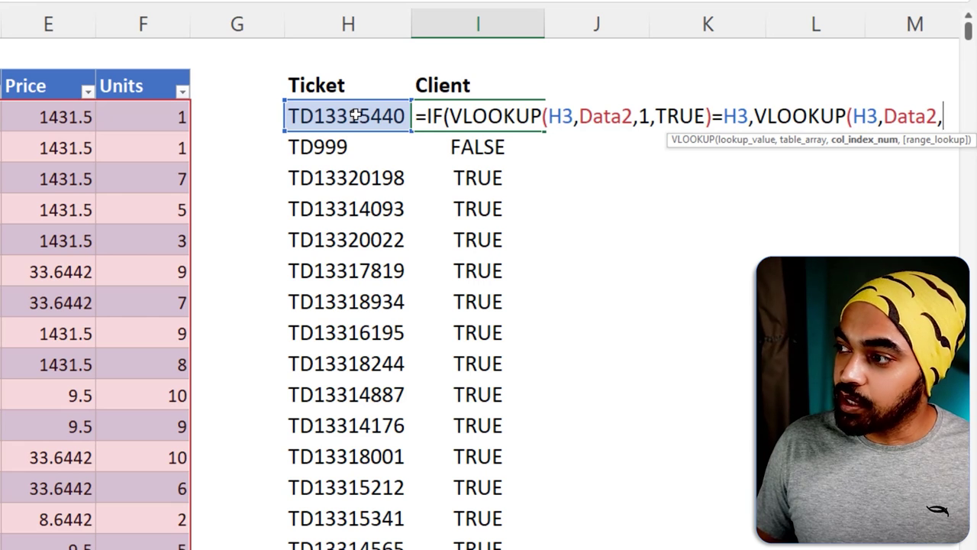
pyautogui.write('2')
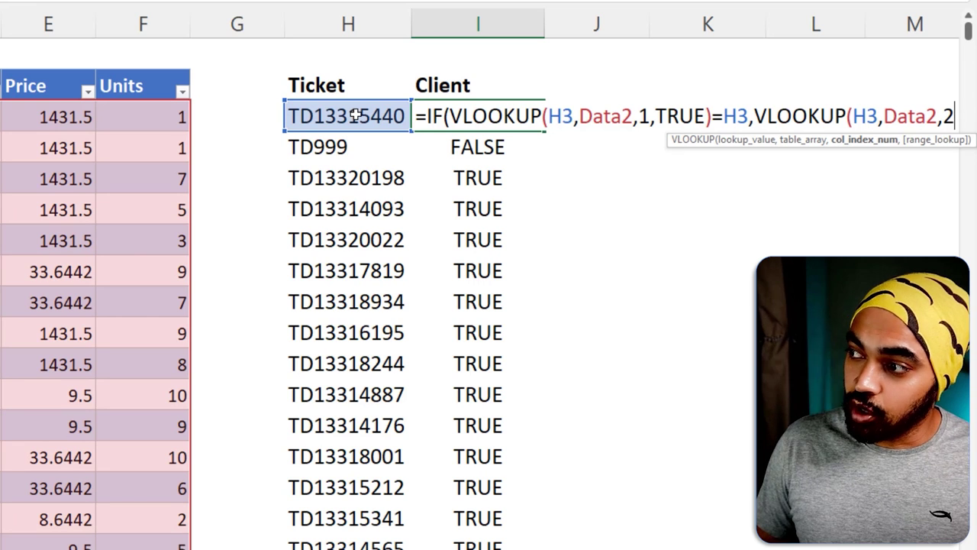
pyautogui.write(',')
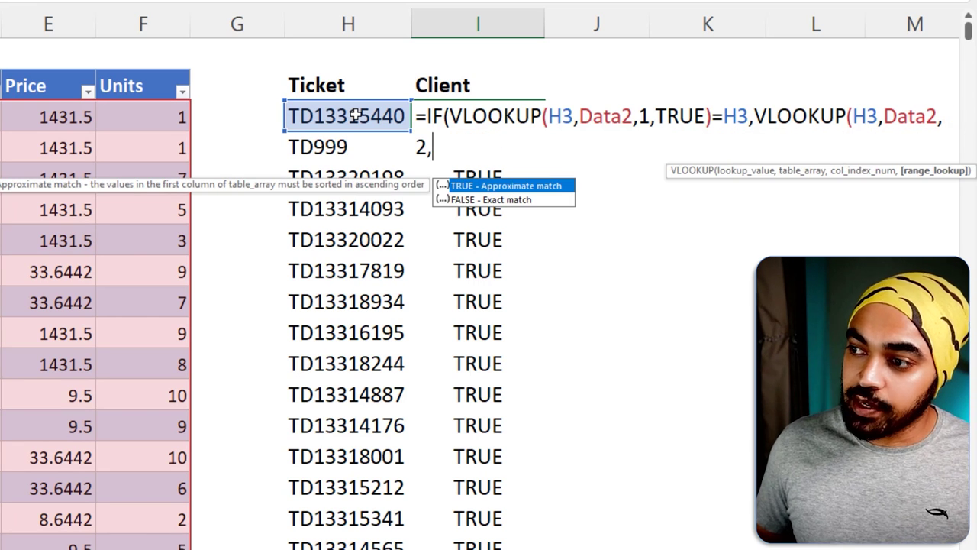
pyautogui.press('Tab')
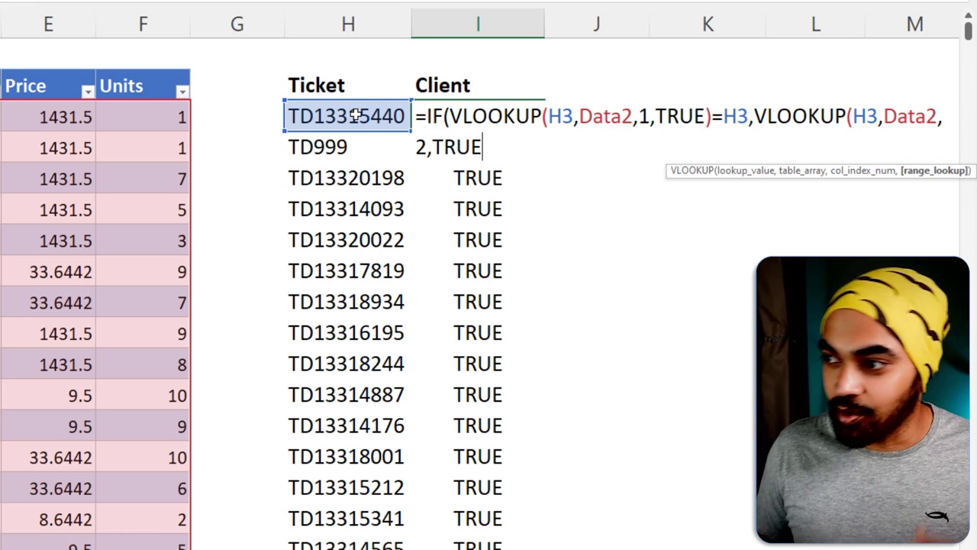
pyautogui.write(')')
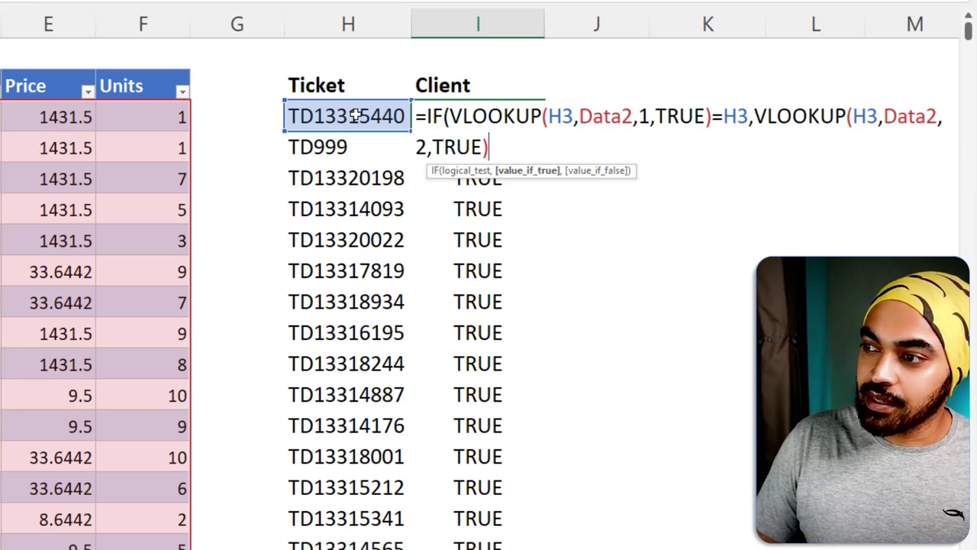
pyautogui.write(',')
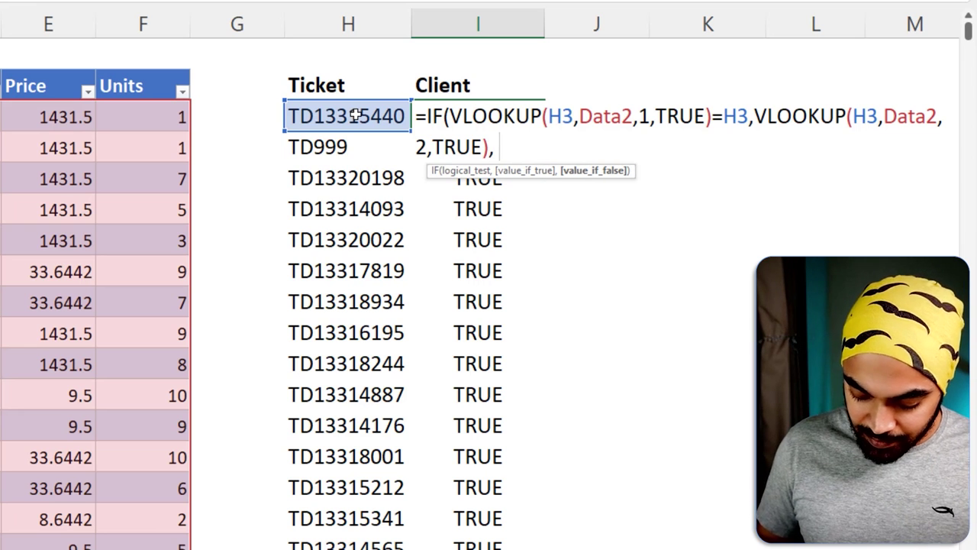
pyautogui.write(' "Not Found")')
pyautogui.press('Return')
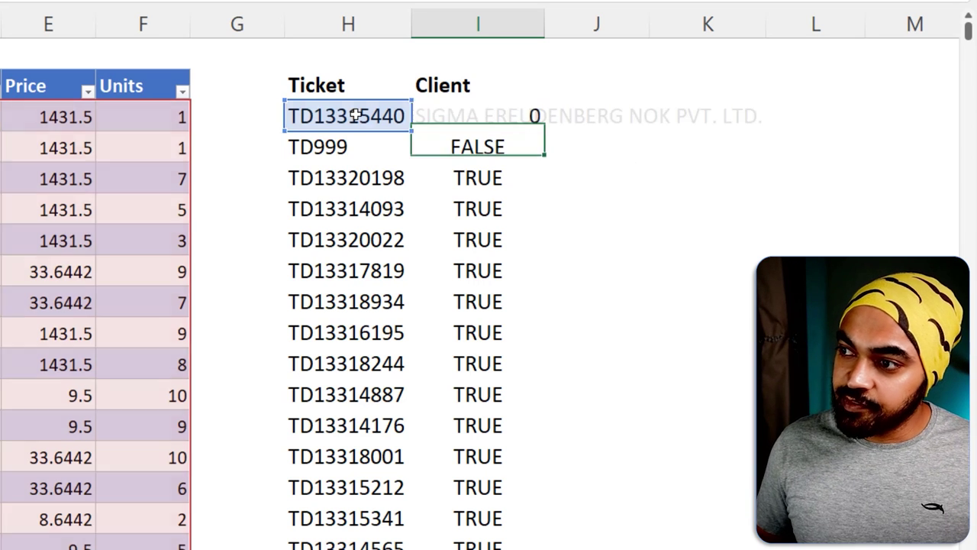
# Fill the formula down column I and check the Not Found result for TD999.
pyautogui.press('Up')
pyautogui.hotkey('ctrl', 'shift', 'Down')
pyautogui.hotkey('ctrl', 'd')
pyautogui.press('Down')
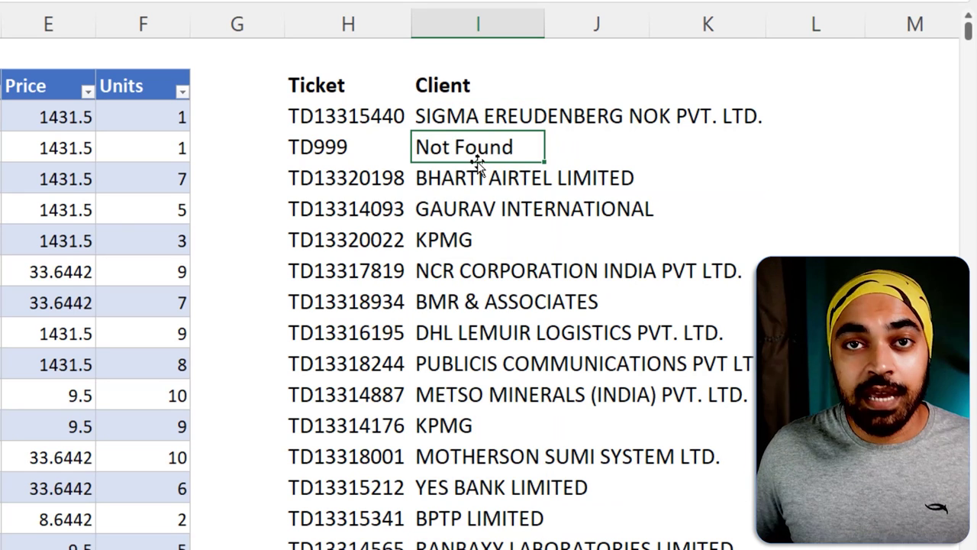
pyautogui.doubleClick(453, 180)
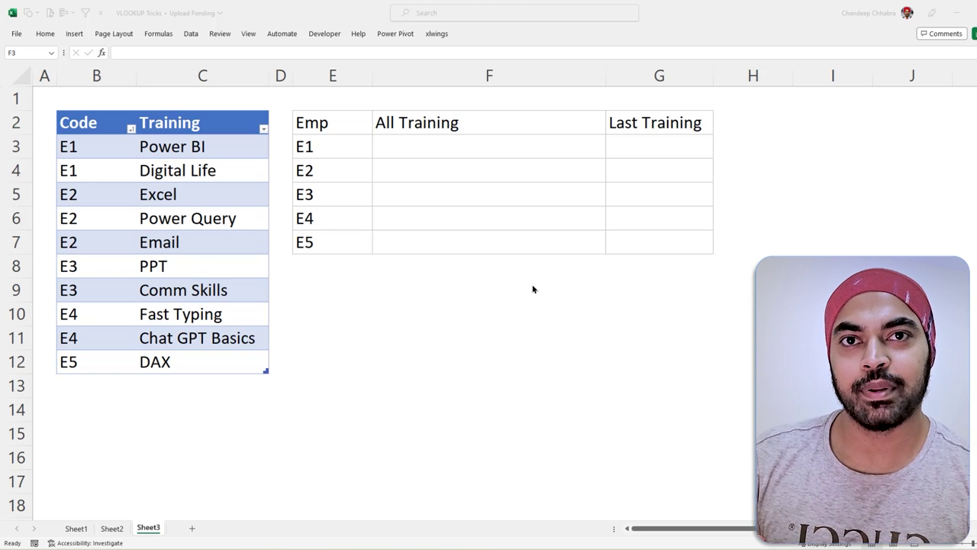
pyautogui.hotkey('alt', 'Tab')
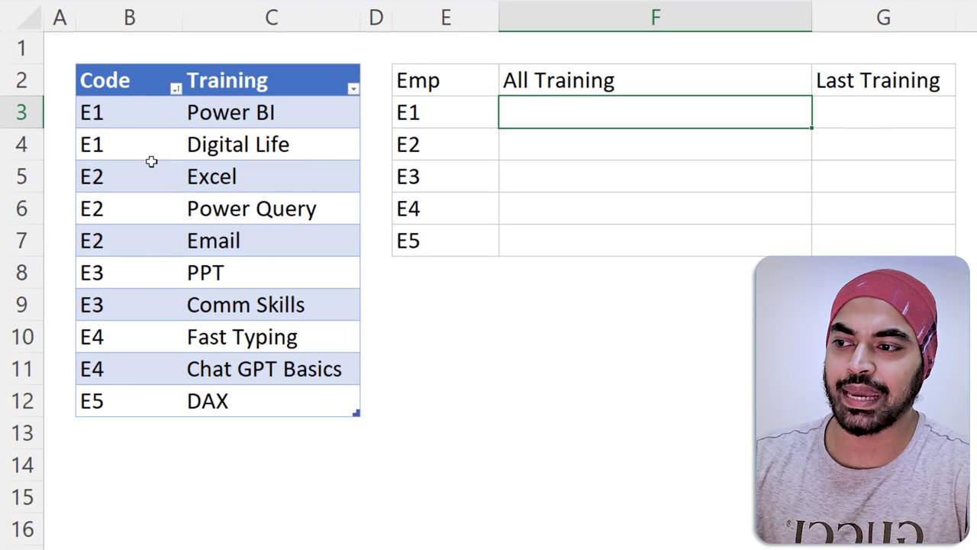
pyautogui.moveTo(56, 94); pyautogui.dragTo(125, 161)
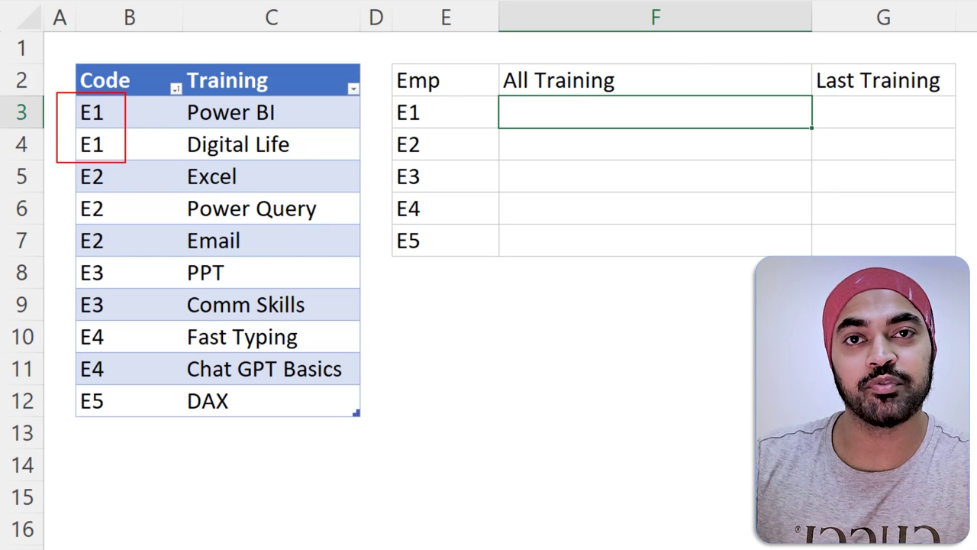
pyautogui.moveTo(432, 96)
pyautogui.mouseDown()
pyautogui.moveTo(393, 102)
pyautogui.moveTo(441, 123)
pyautogui.mouseUp()
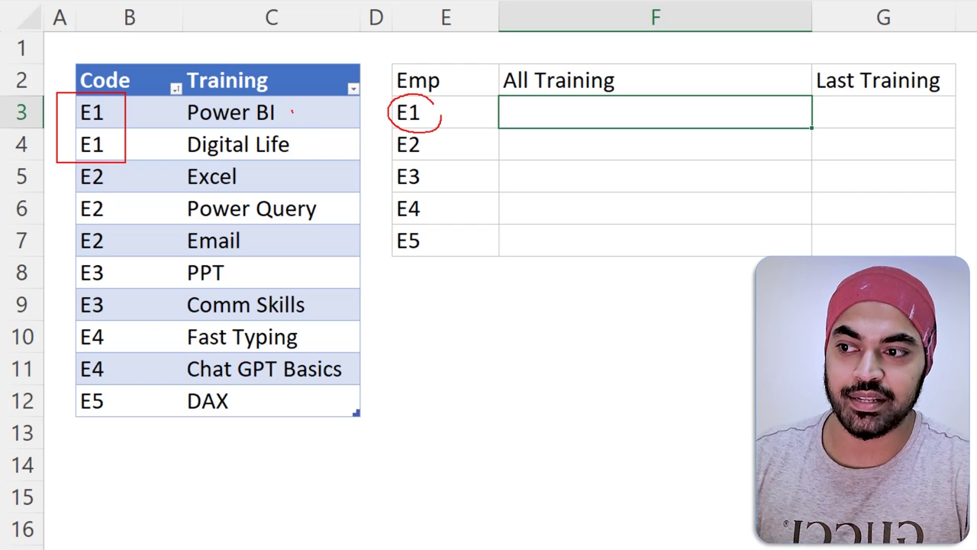
pyautogui.moveTo(292, 115); pyautogui.dragTo(320, 95)
pyautogui.moveTo(302, 150); pyautogui.dragTo(324, 128)
pyautogui.moveTo(568, 114); pyautogui.dragTo(585, 105)
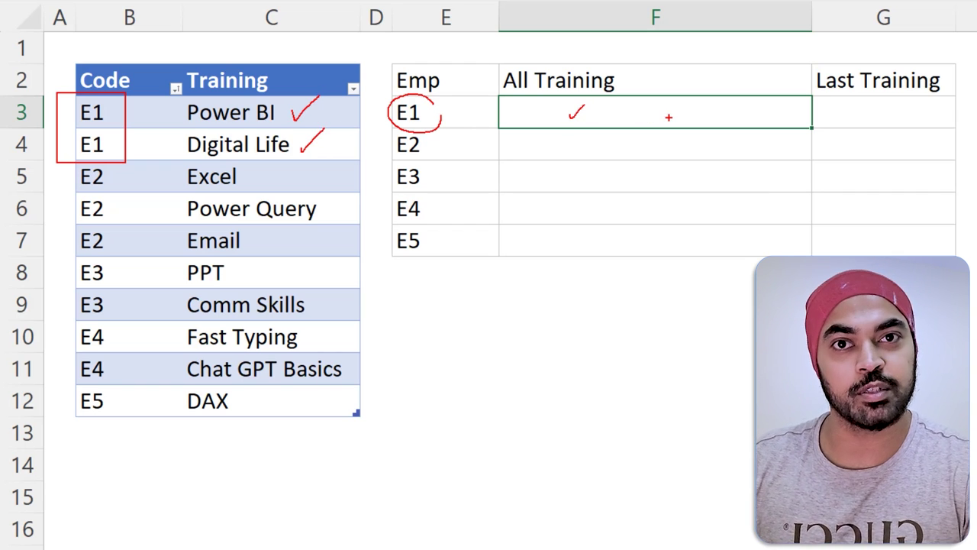
pyautogui.moveTo(446, 110); pyautogui.dragTo(454, 167)
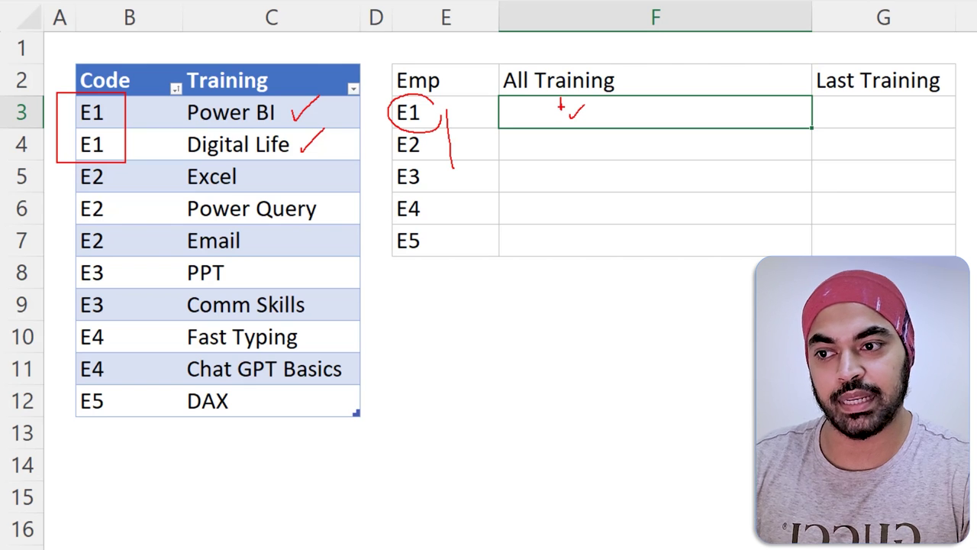
pyautogui.press('Escape')
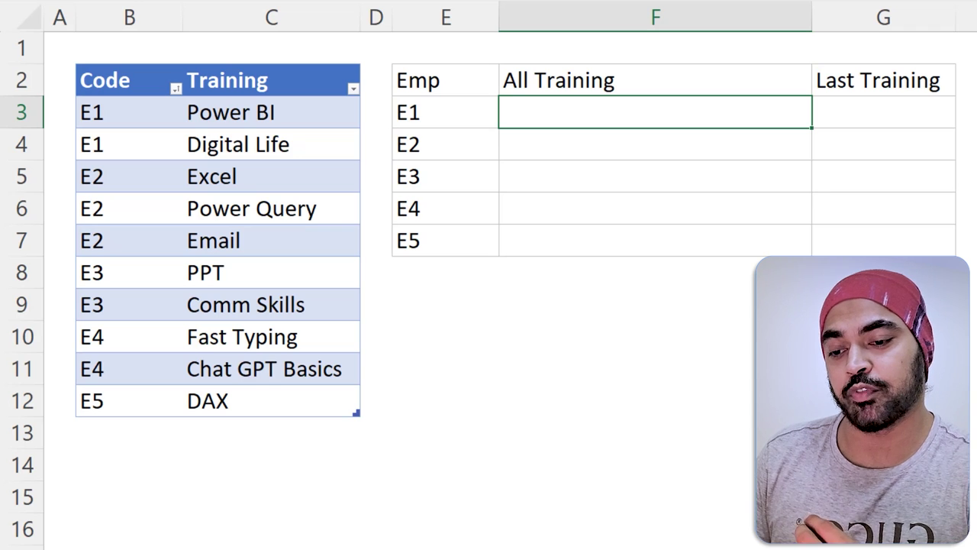
# In E1's All Training cell enter =IF(E3=Training[Code],Training[Training],"").
pyautogui.write('=i')
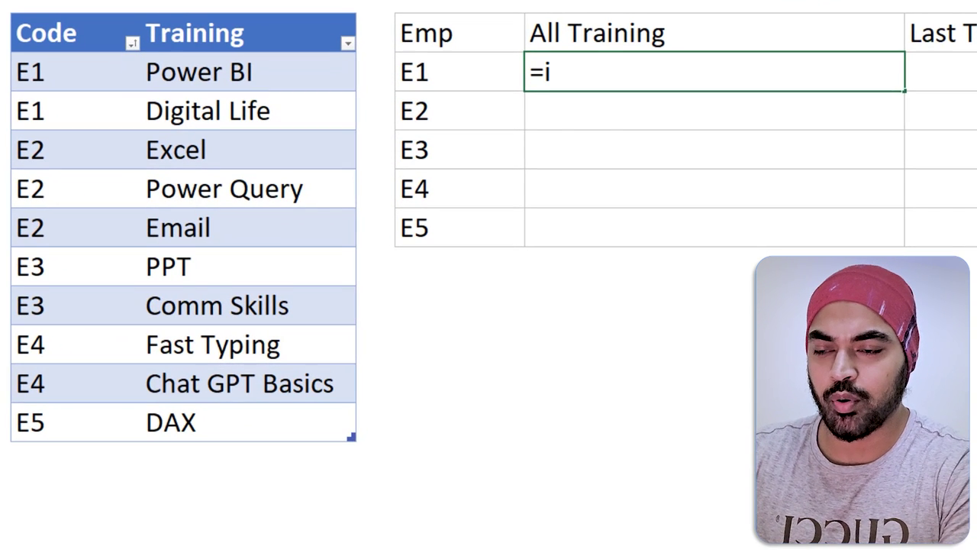
pyautogui.press('Tab')
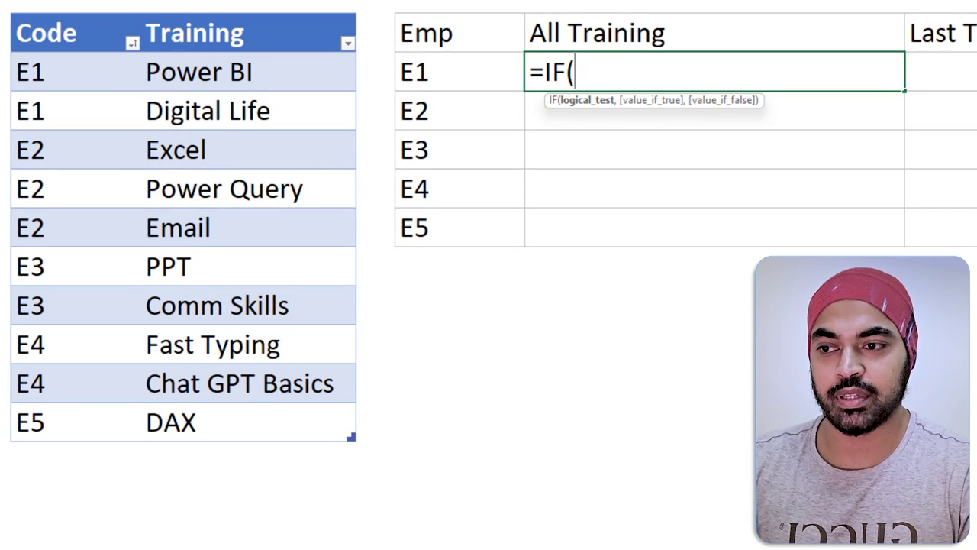
pyautogui.click(441, 71)
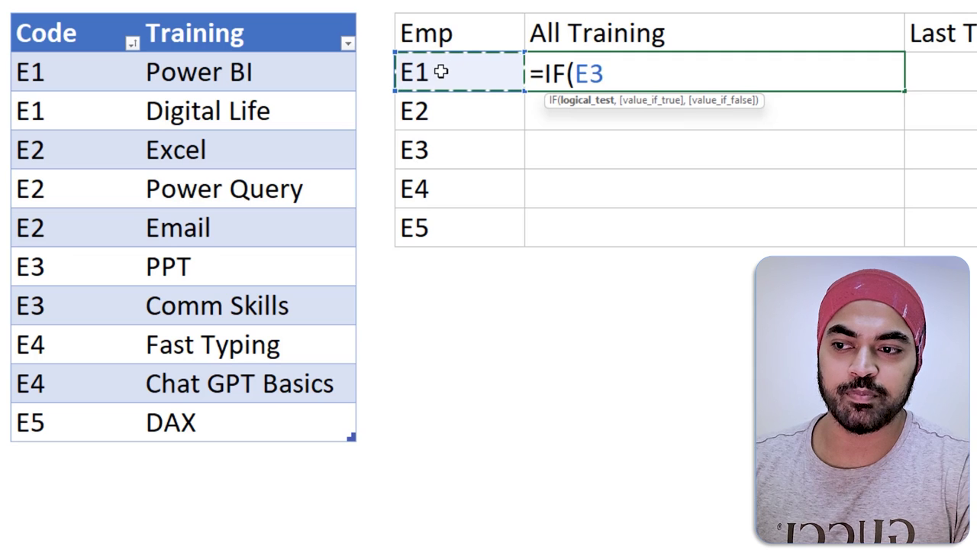
pyautogui.write('=')
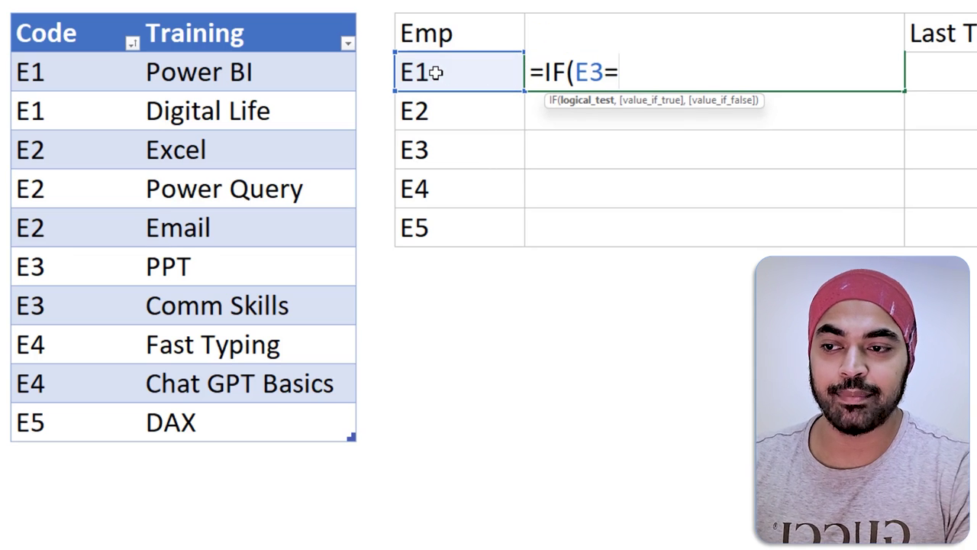
pyautogui.moveTo(46, 70); pyautogui.dragTo(57, 428)
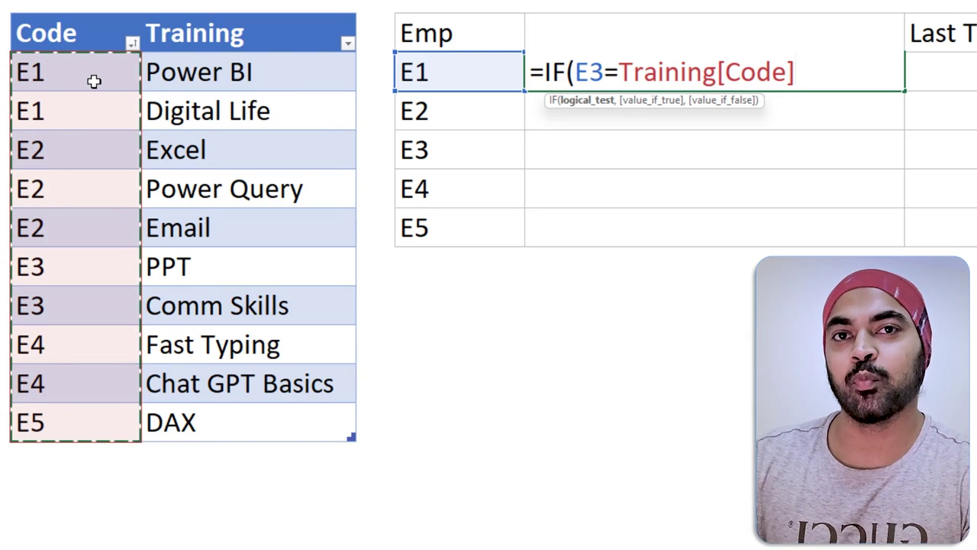
pyautogui.write(',')
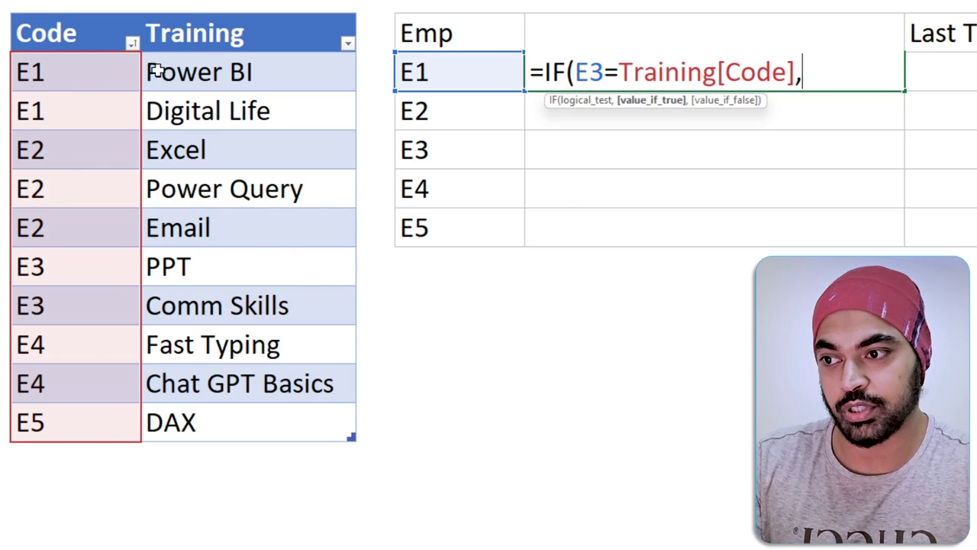
pyautogui.moveTo(201, 67); pyautogui.dragTo(220, 412)
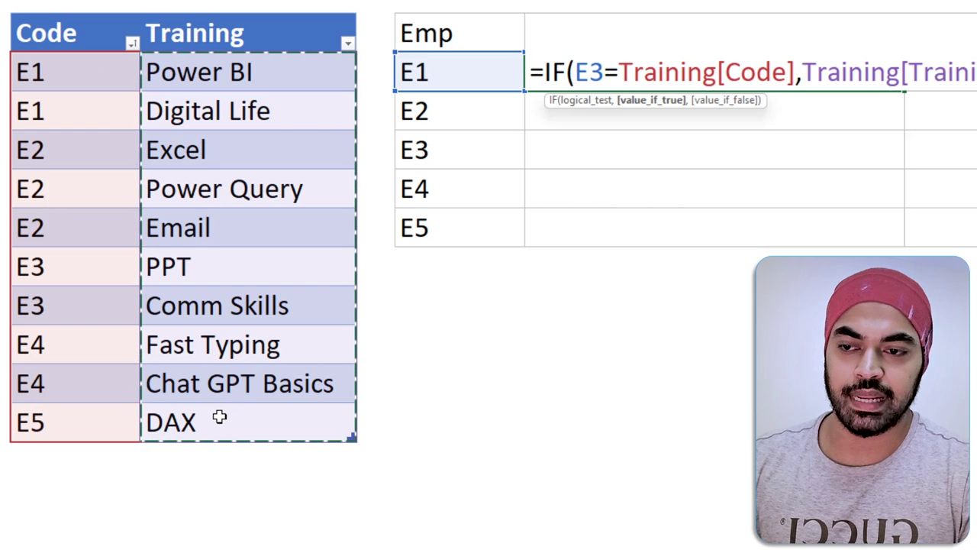
pyautogui.write(',"")')
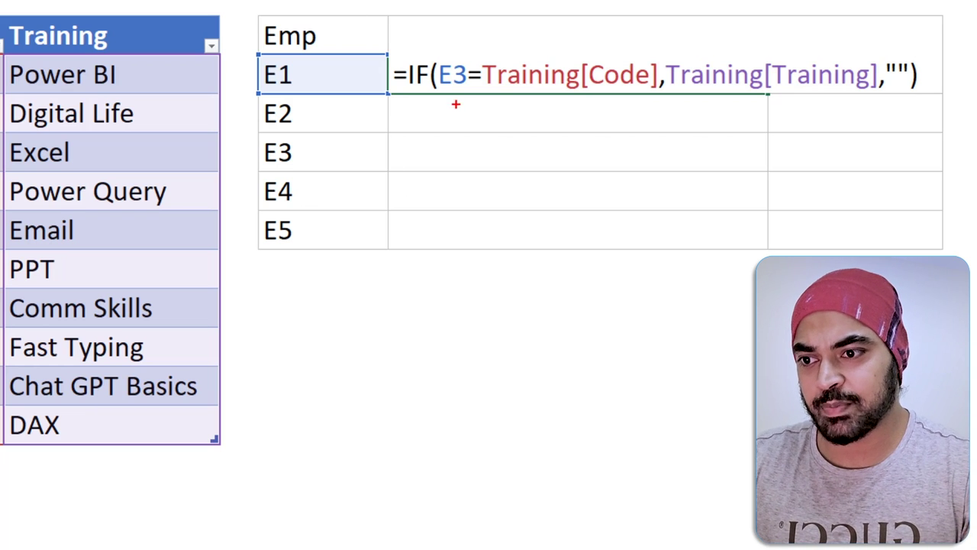
# Ink-mark E1's matches, Power BI and Digital Life, clear the ink, and select the formula text.
pyautogui.moveTo(307, 70); pyautogui.dragTo(330, 65)
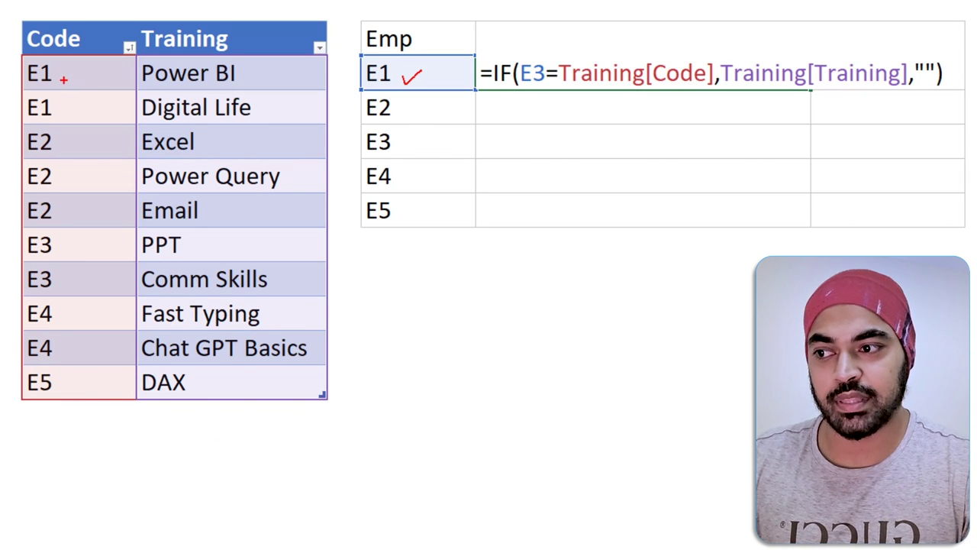
pyautogui.moveTo(86, 64)
pyautogui.mouseDown()
pyautogui.moveTo(86, 90)
pyautogui.moveTo(89, 64)
pyautogui.mouseUp()
pyautogui.moveTo(84, 112)
pyautogui.mouseDown()
pyautogui.moveTo(85, 127)
pyautogui.moveTo(81, 95)
pyautogui.mouseUp()
pyautogui.moveTo(80, 139); pyautogui.dragTo(82, 359)
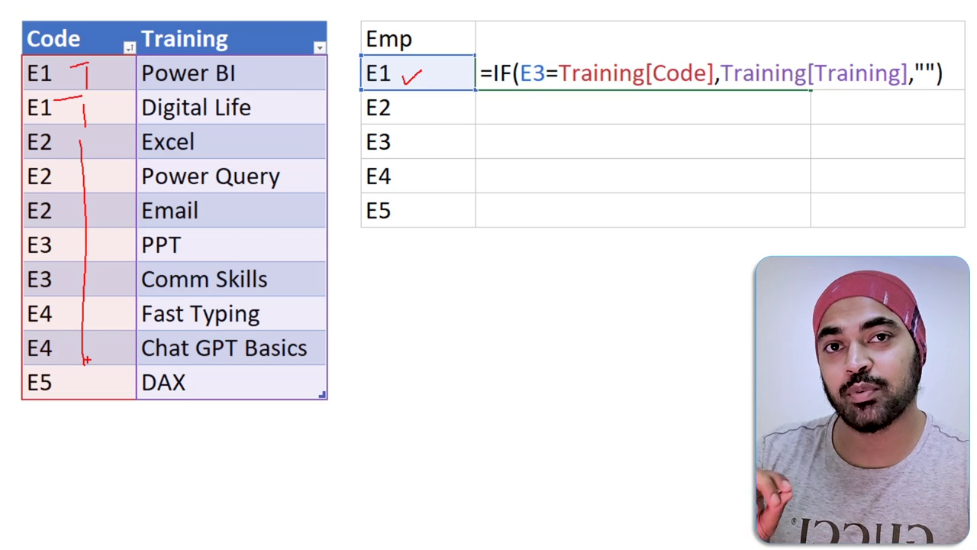
pyautogui.moveTo(270, 75); pyautogui.dragTo(302, 62)
pyautogui.moveTo(277, 109); pyautogui.dragTo(296, 102)
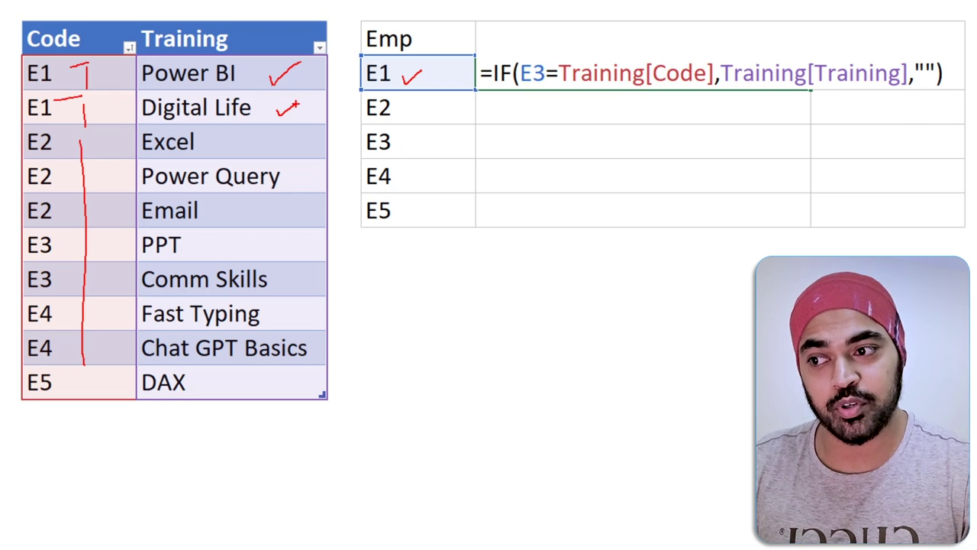
pyautogui.moveTo(273, 136); pyautogui.dragTo(300, 129)
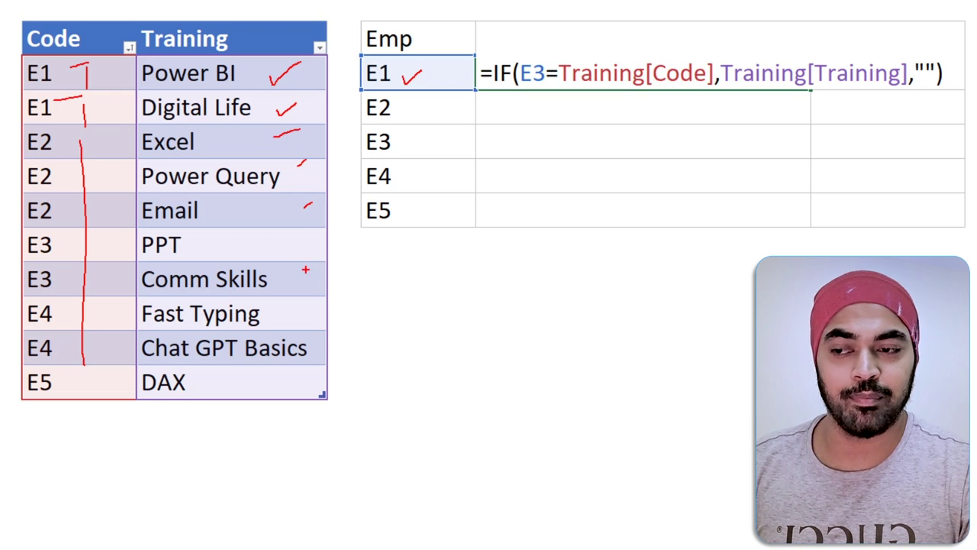
pyautogui.press('Escape')
pyautogui.moveTo(491, 74); pyautogui.dragTo(970, 77)
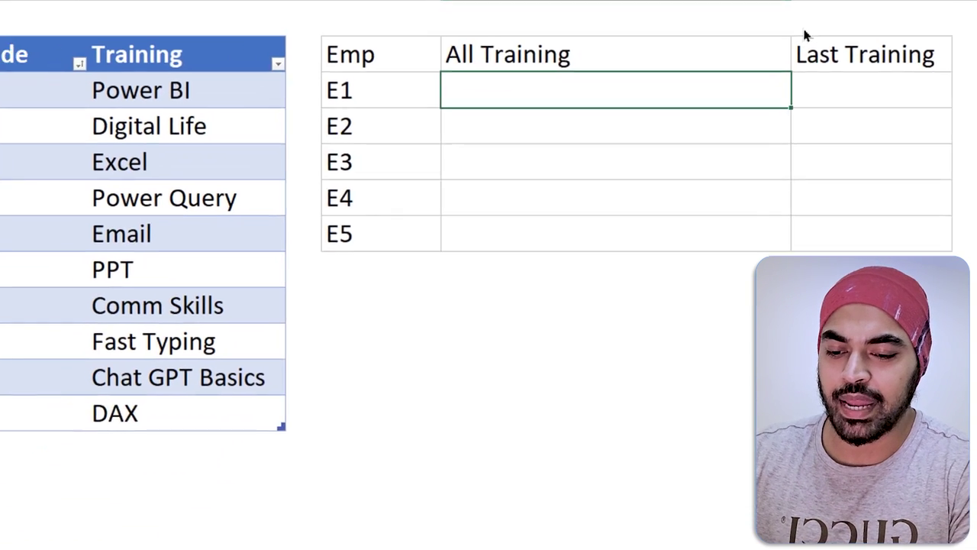
# Begin an IF formula in E1's All Training cell that compares E3 with the training codes.
pyautogui.write('=i')
pyautogui.press('Tab')
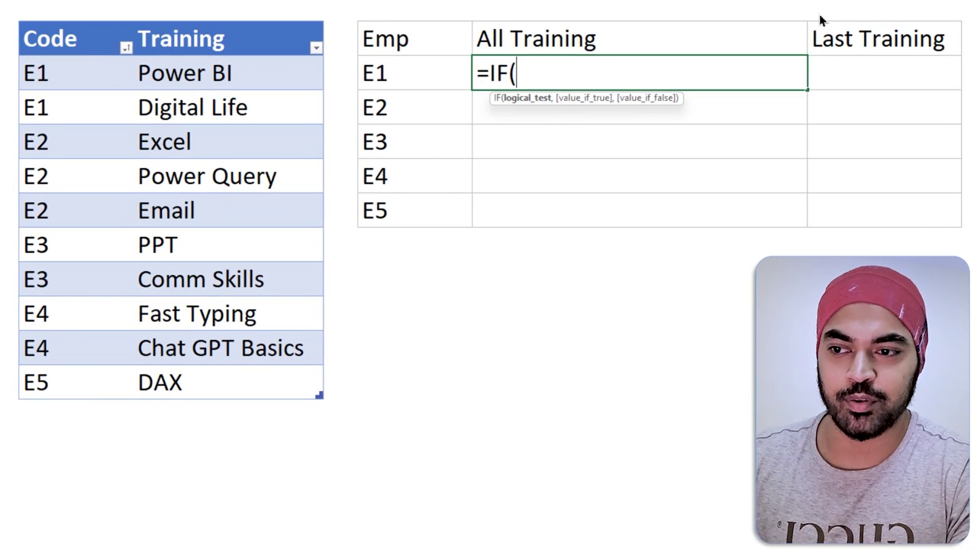
pyautogui.write('E3=')
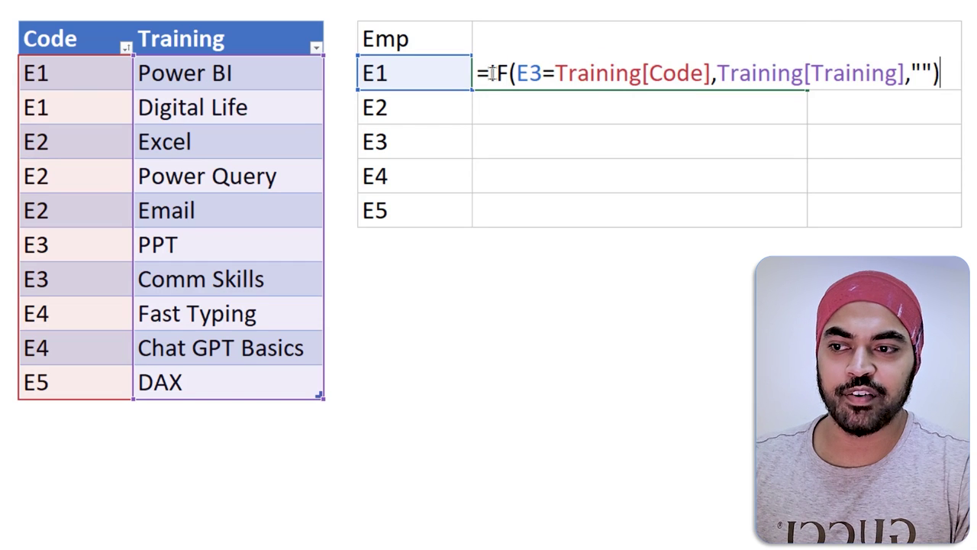
# Wrap the IF in TEXTJOIN with a ", " delimiter and TRUE, showing Power BI, Digital Life.
pyautogui.click(492, 73)
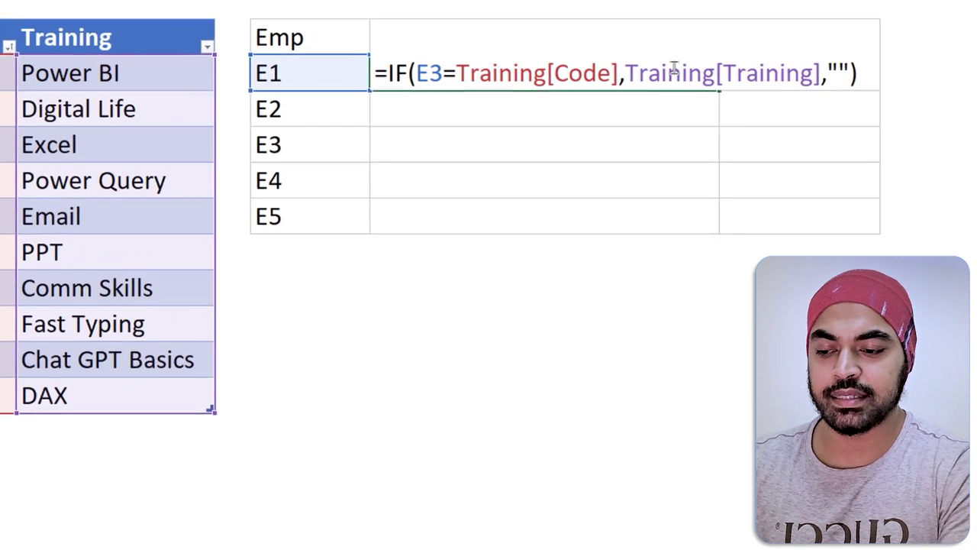
pyautogui.write('text')
pyautogui.press('Down')
pyautogui.press('Down')
pyautogui.press('Down')
pyautogui.press('Down')
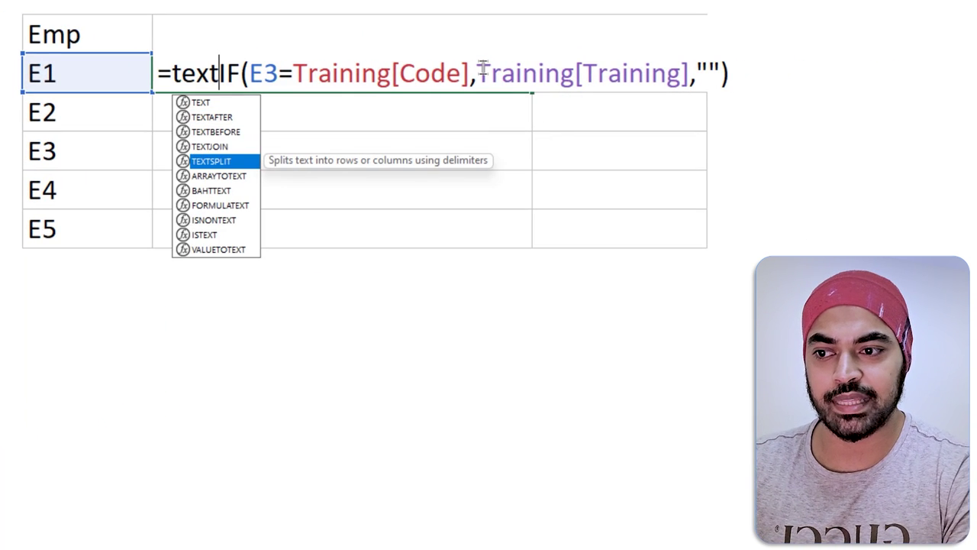
pyautogui.press('Up')
pyautogui.press('Tab')
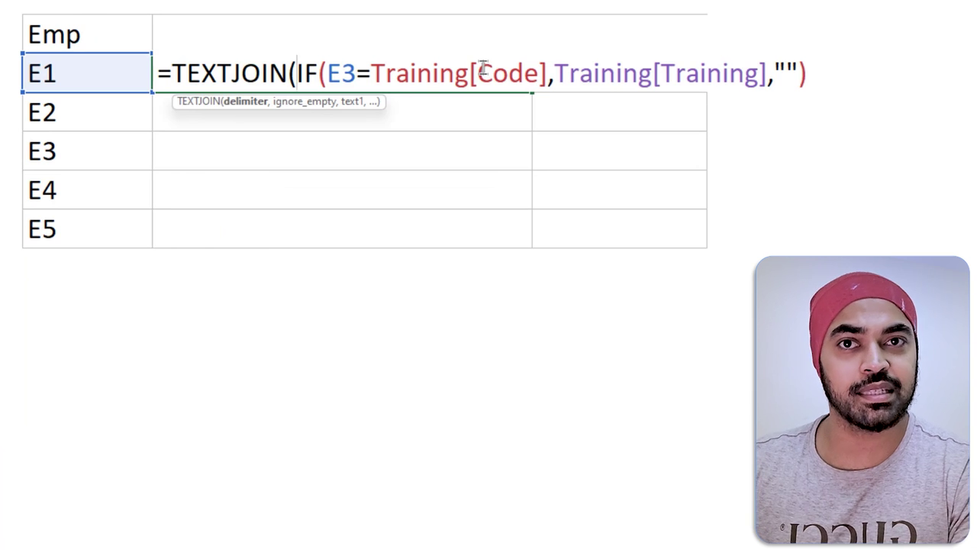
pyautogui.write('"')
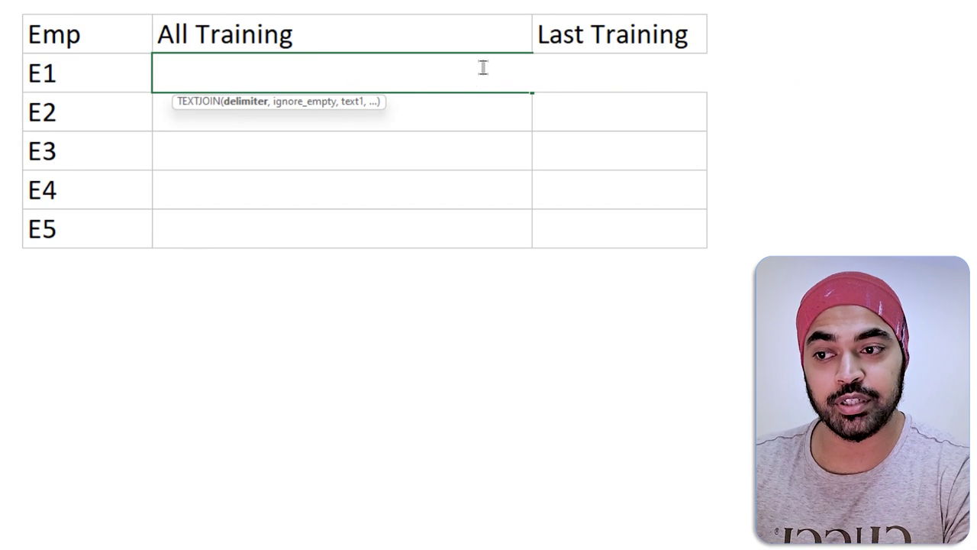
pyautogui.write(', "')
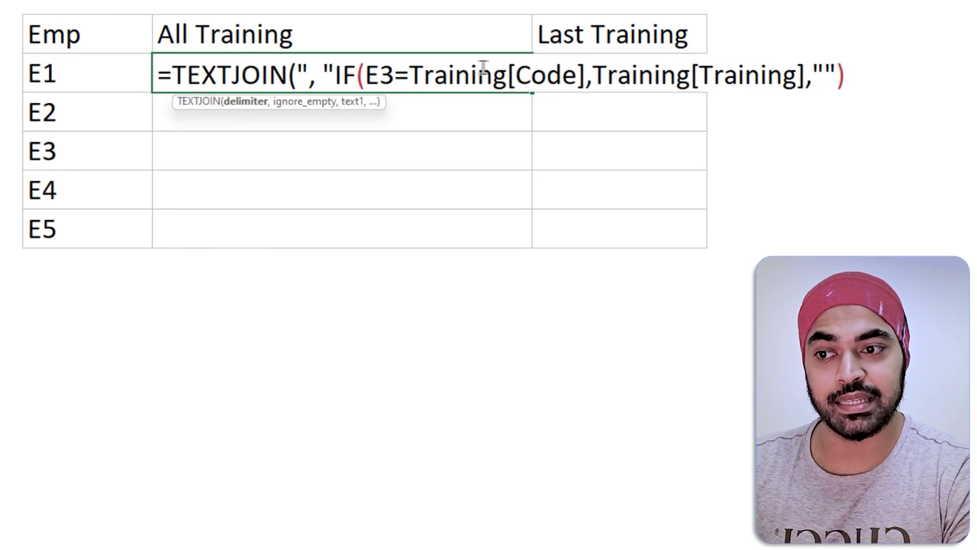
pyautogui.write(',')
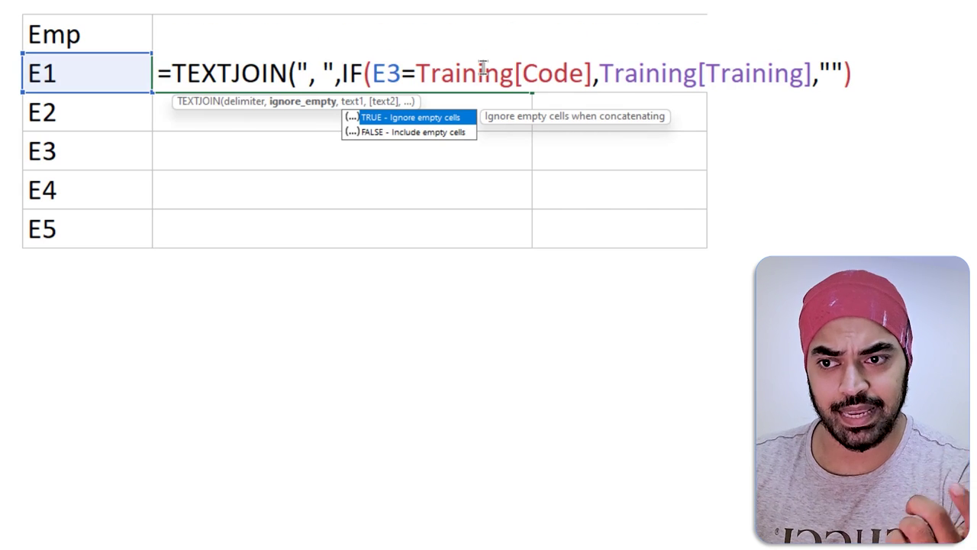
pyautogui.press('Tab')
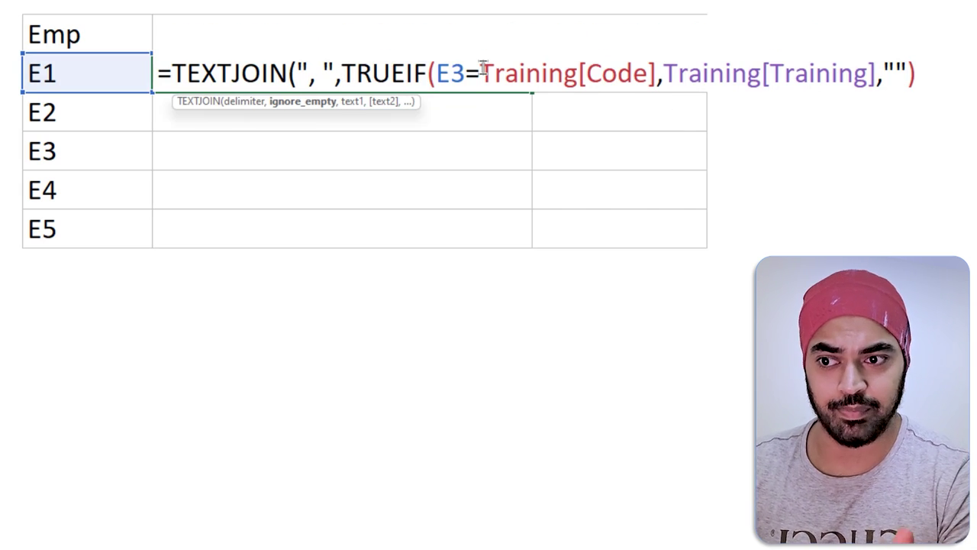
pyautogui.write(',')
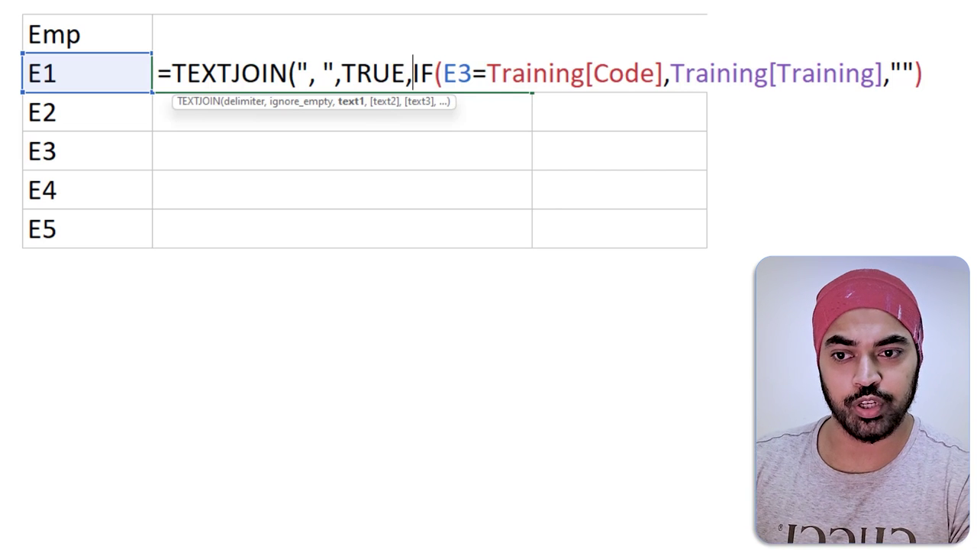
pyautogui.click(930, 72)
pyautogui.write(')')
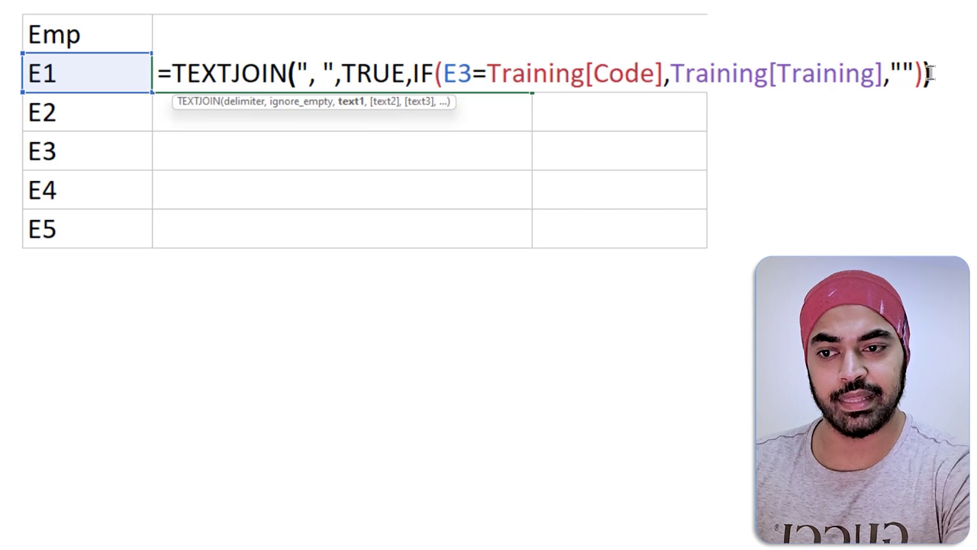
pyautogui.press('Return')
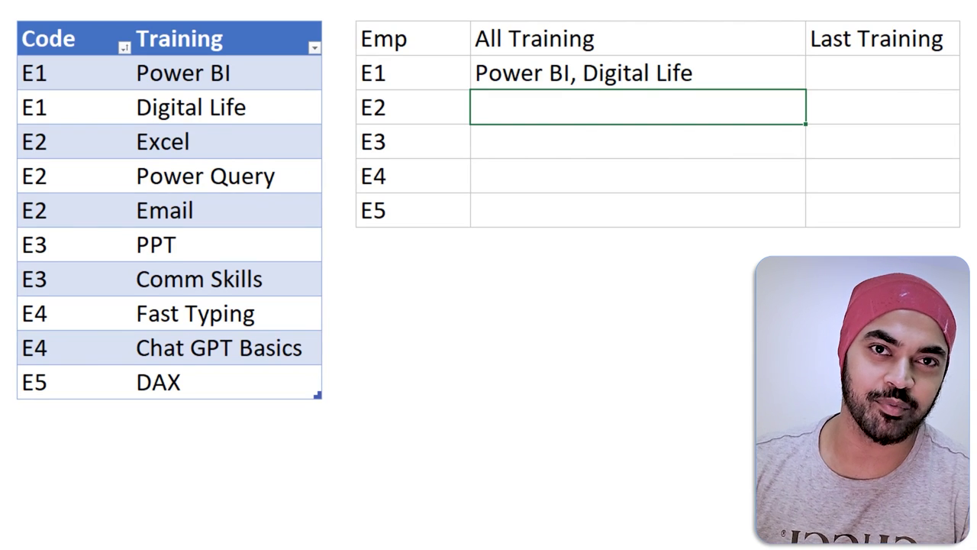
# Fill the All Training formula down to E5 and mark up E1's and E2's training rows.
pyautogui.click(640, 74)
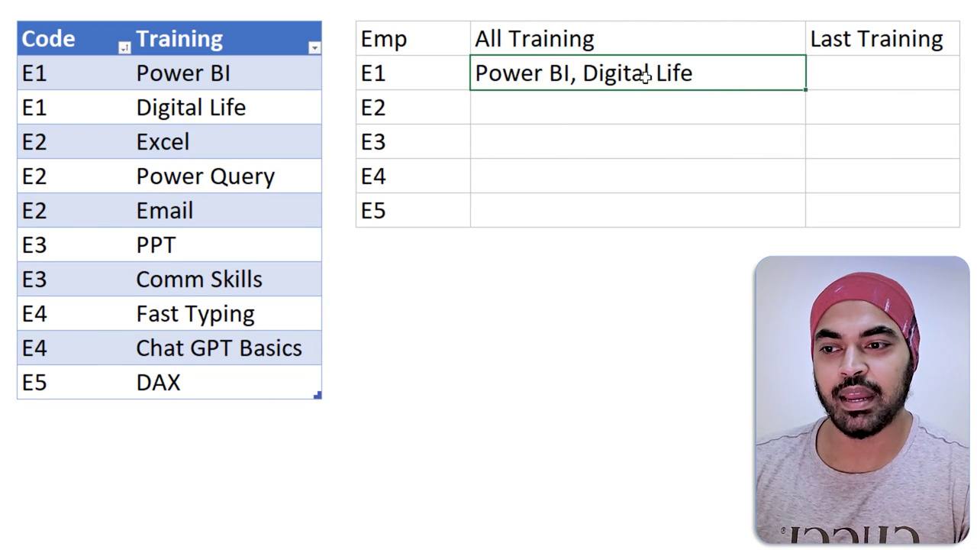
pyautogui.doubleClick(805, 90)
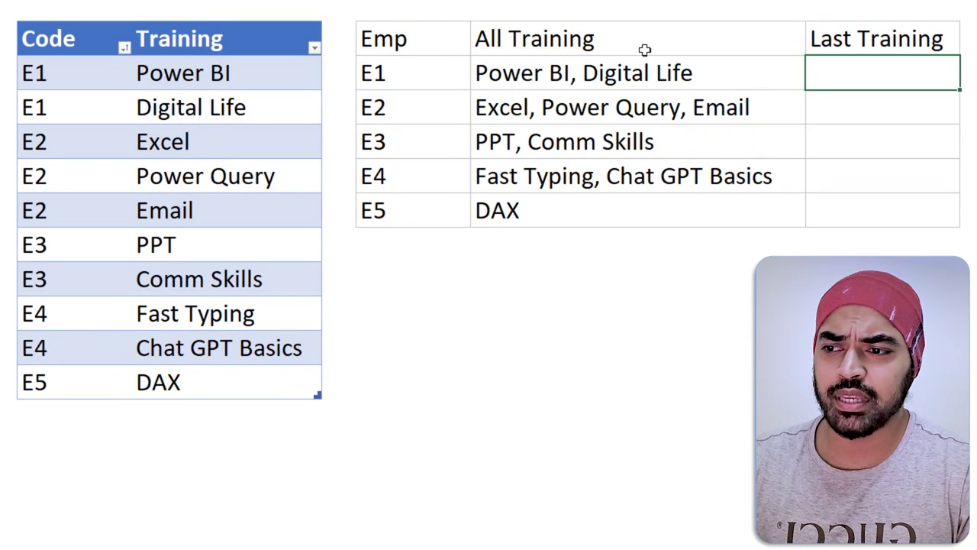
pyautogui.moveTo(55, 108); pyautogui.dragTo(66, 101)
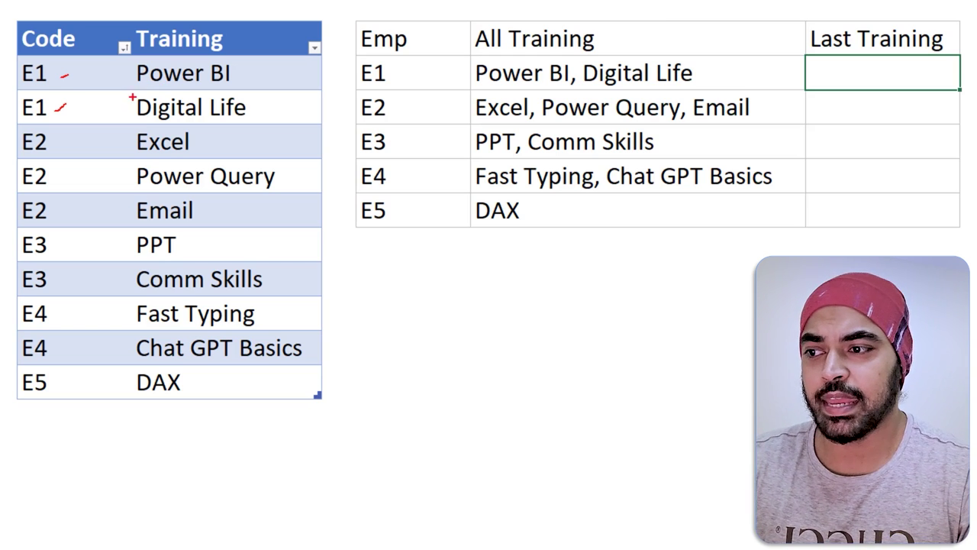
pyautogui.moveTo(119, 78); pyautogui.dragTo(133, 75)
pyautogui.moveTo(127, 110); pyautogui.dragTo(283, 123)
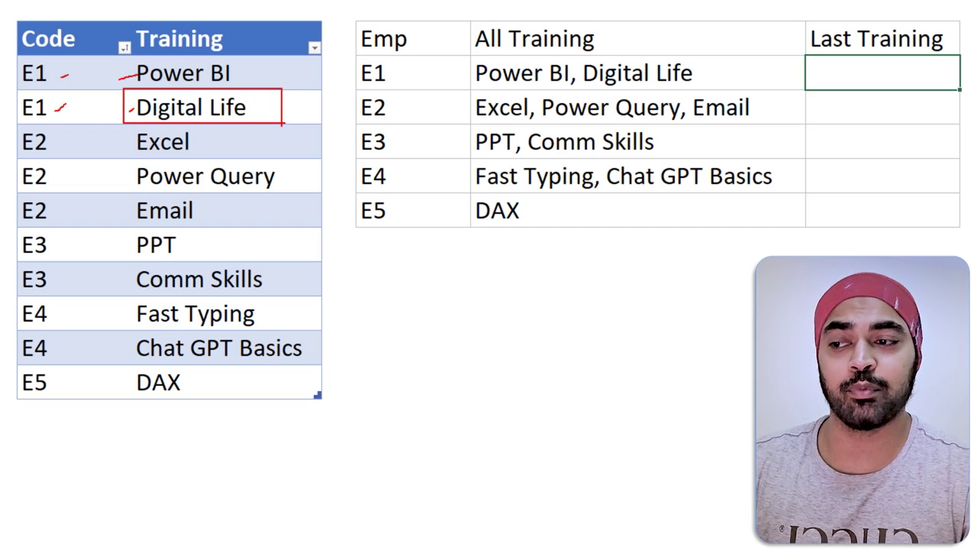
pyautogui.moveTo(59, 137)
pyautogui.mouseDown()
pyautogui.moveTo(67, 210)
pyautogui.moveTo(211, 216)
pyautogui.mouseUp()
# Clear the pen annotations and type =VLOOKUP( in E1's Last Training cell.
pyautogui.press('Escape')
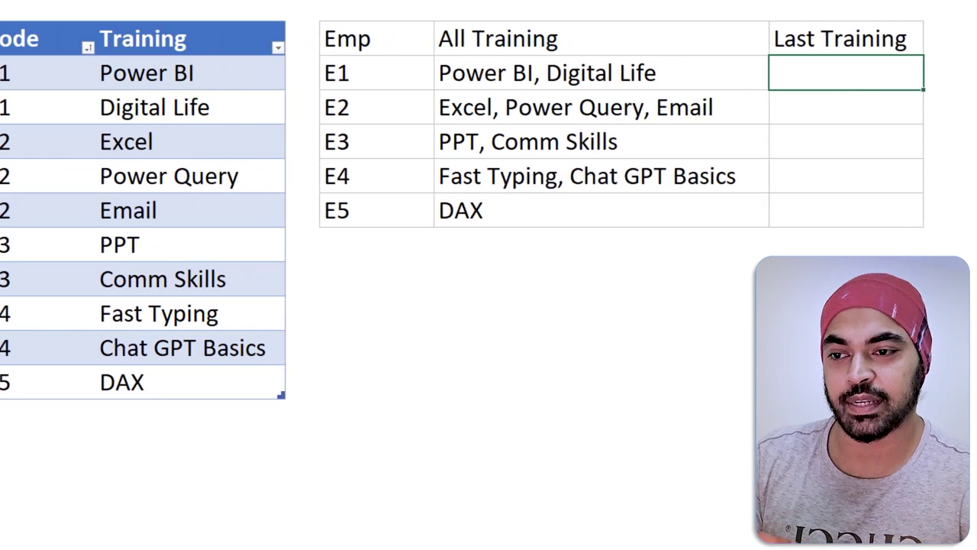
pyautogui.write('=VLOOKUP(')
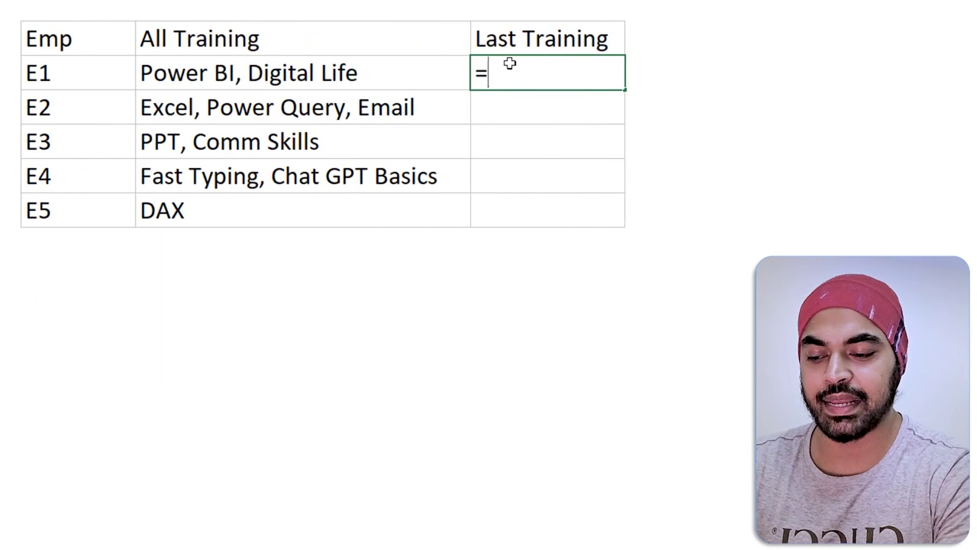